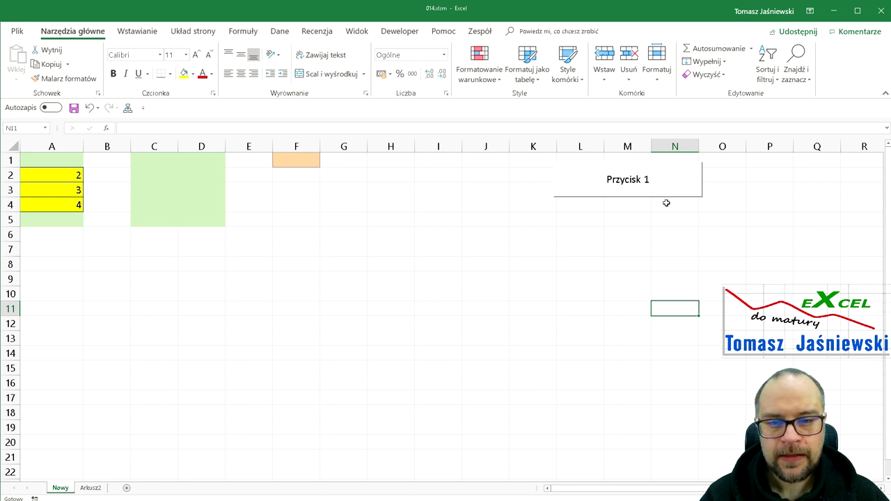
Run the Przycisk 1 macro, widen column A to fit the full name, and show the Deweloper tab
click(629, 187)
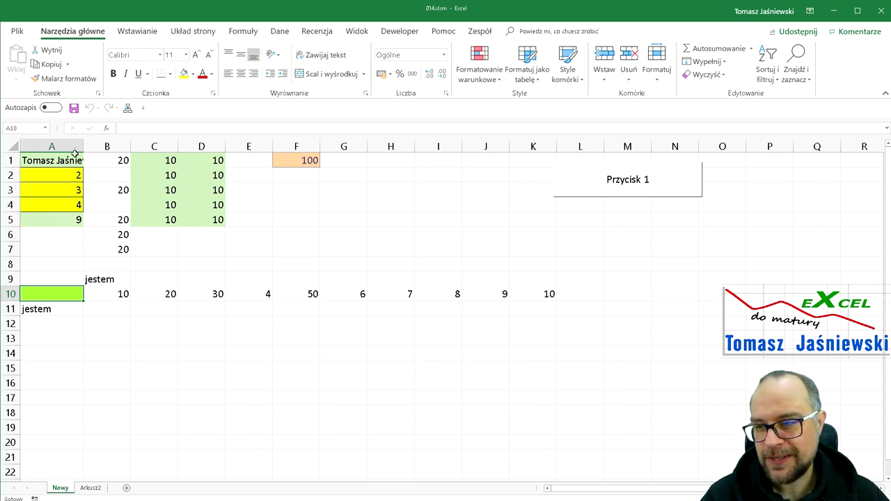
drag(79, 145, 110, 145)
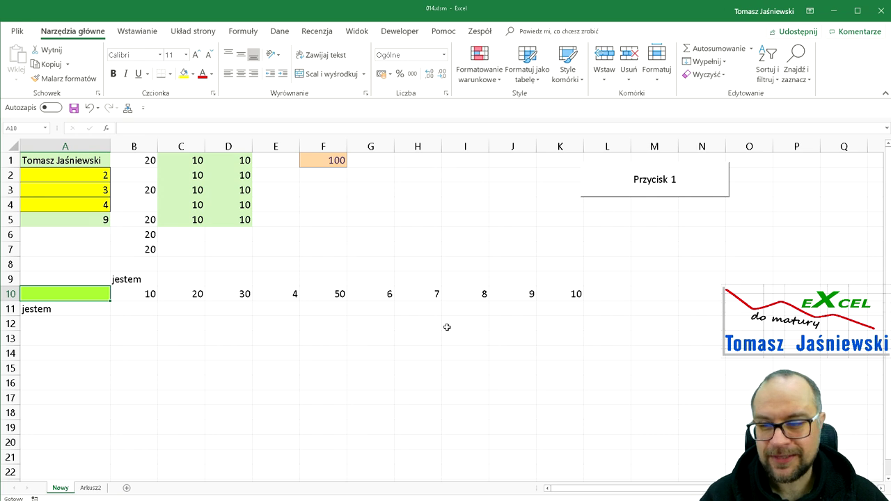
click(400, 31)
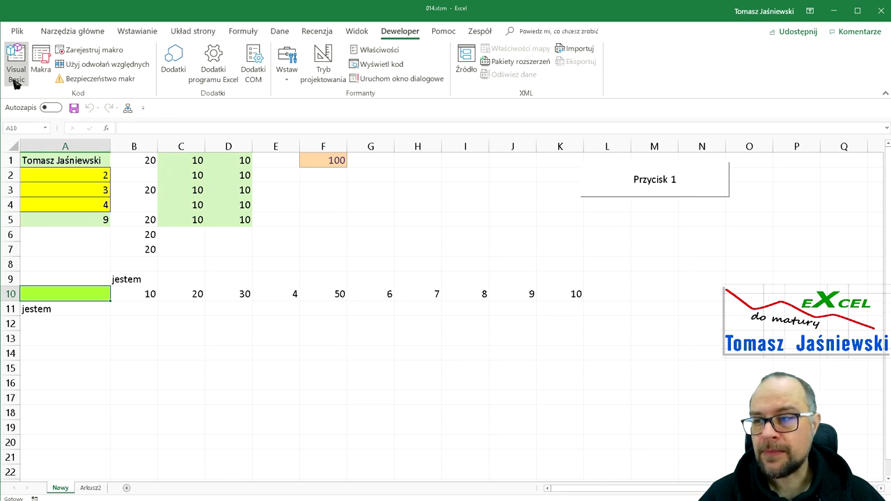
Glance at the macro code, view Przykład1 in the Makra list without running it, then open Plik > Informacje
click(15, 78)
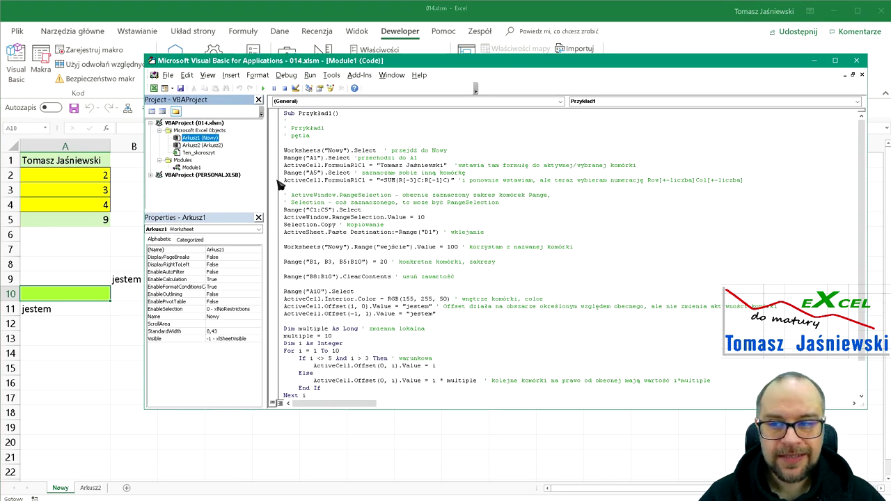
click(858, 62)
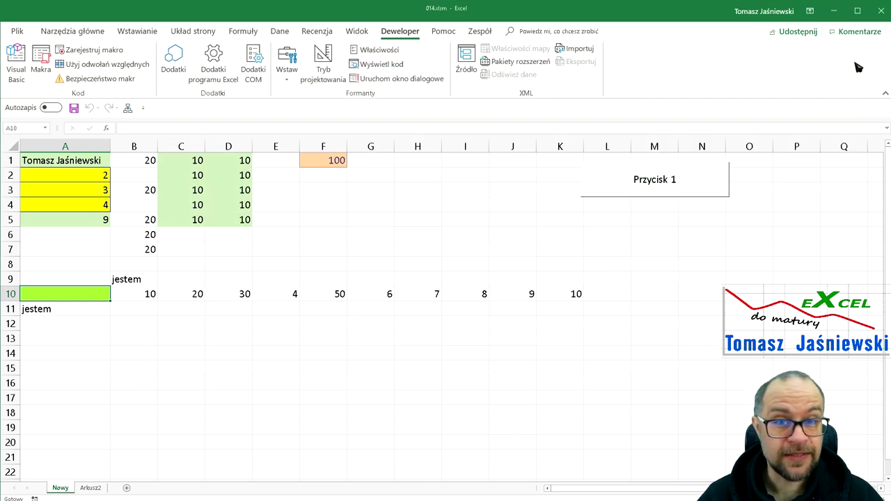
click(40, 73)
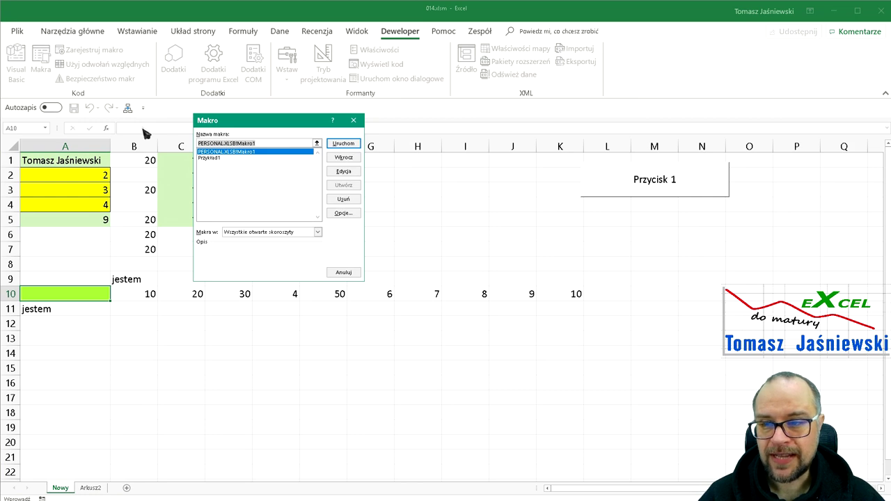
click(211, 158)
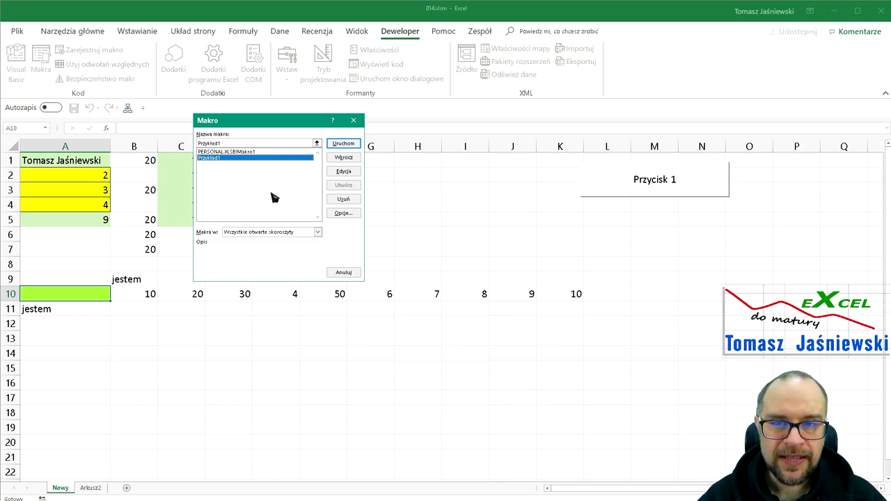
click(350, 273)
click(16, 32)
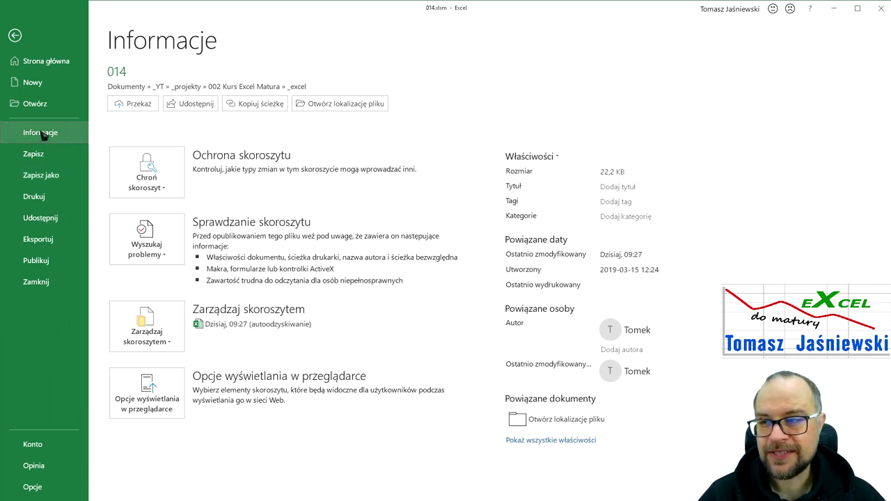
Leave the Informacje page and reopen the Makra list on Przykład1, closing it without running
key(Escape)
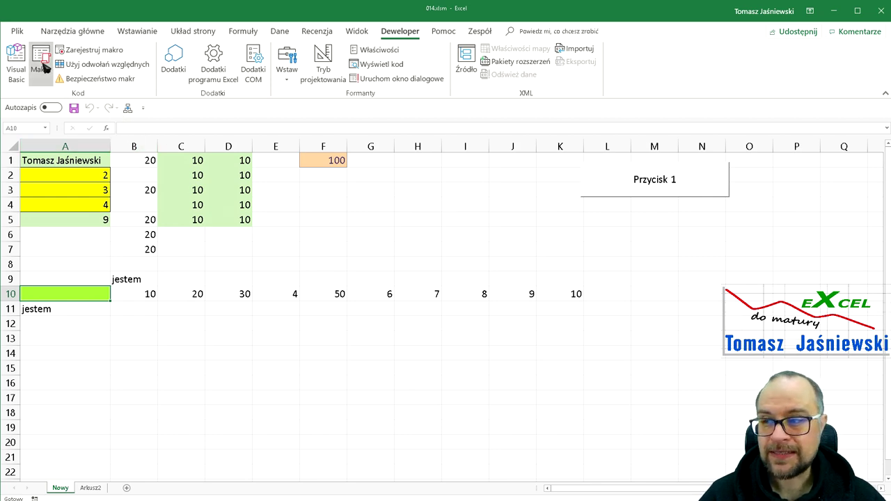
click(40, 63)
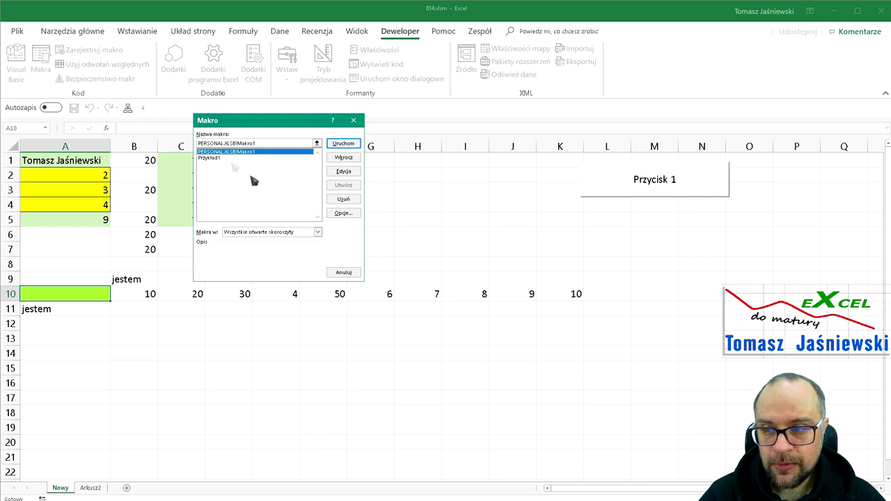
click(220, 158)
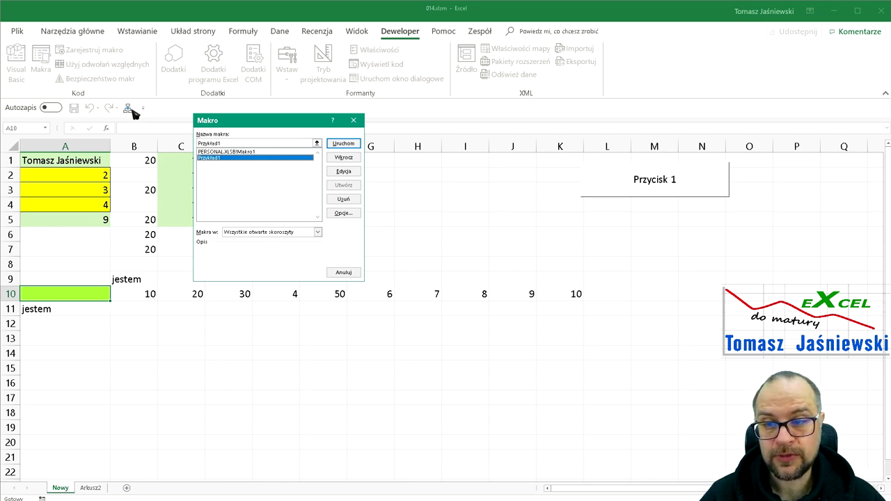
click(350, 273)
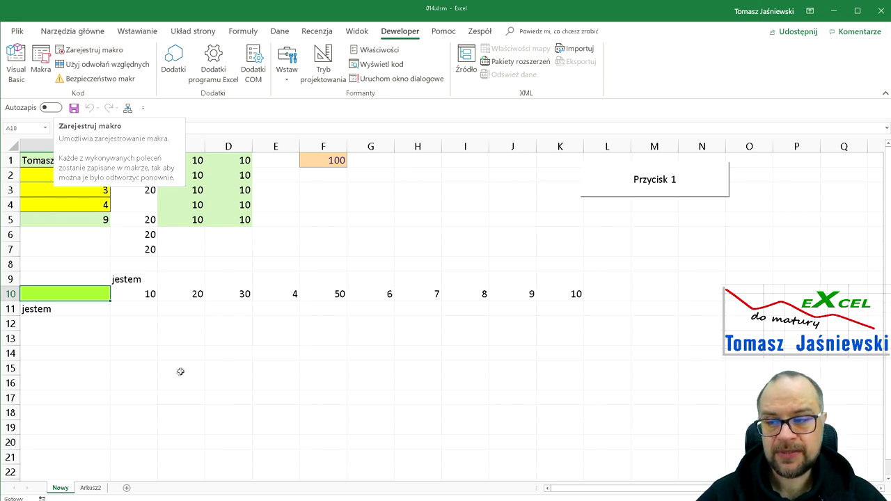
Start recording a new macro and enter 5 in cell H17
click(105, 54)
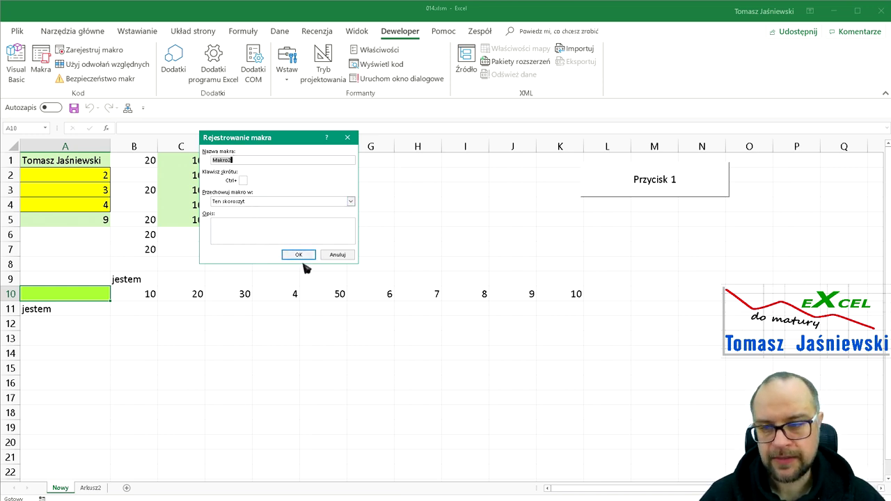
click(298, 254)
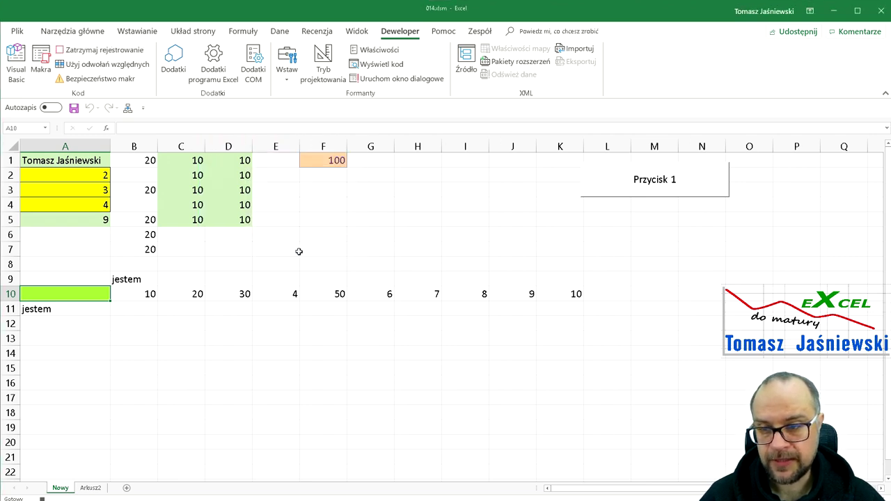
drag(145, 353, 406, 394)
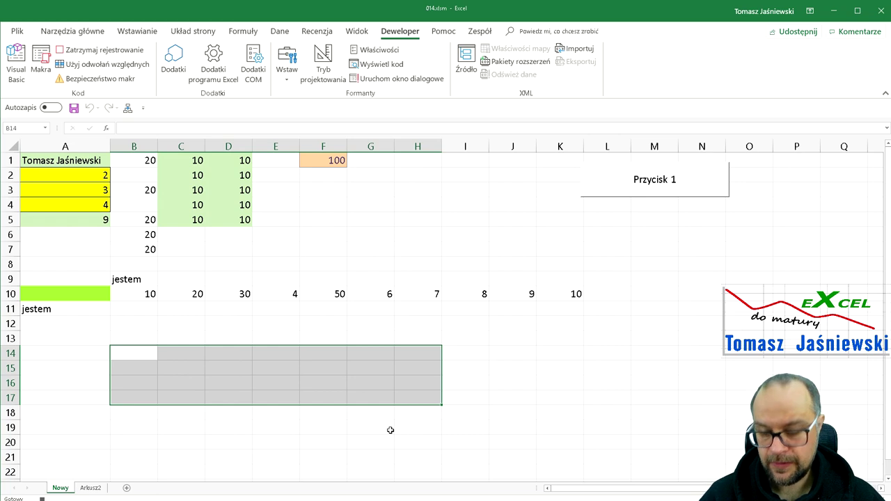
click(426, 398)
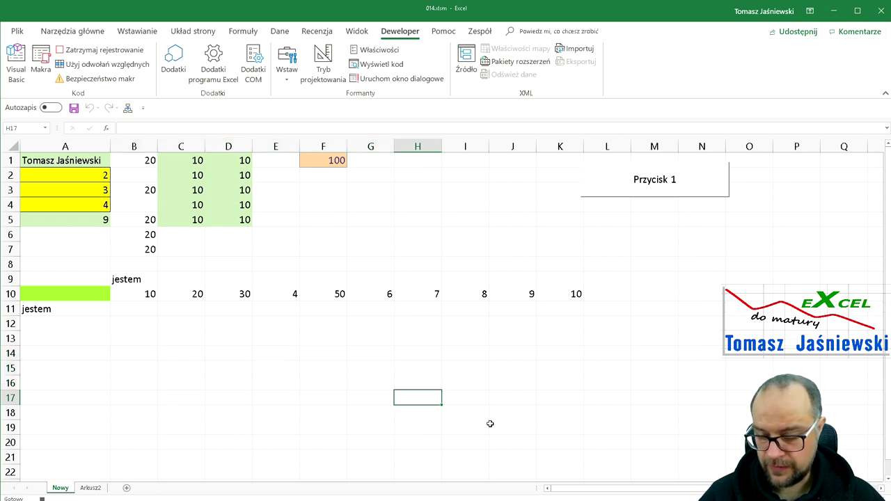
text(5)
click(487, 423)
Copy E14:H17 and paste it at A18, then stop recording
drag(278, 355, 426, 401)
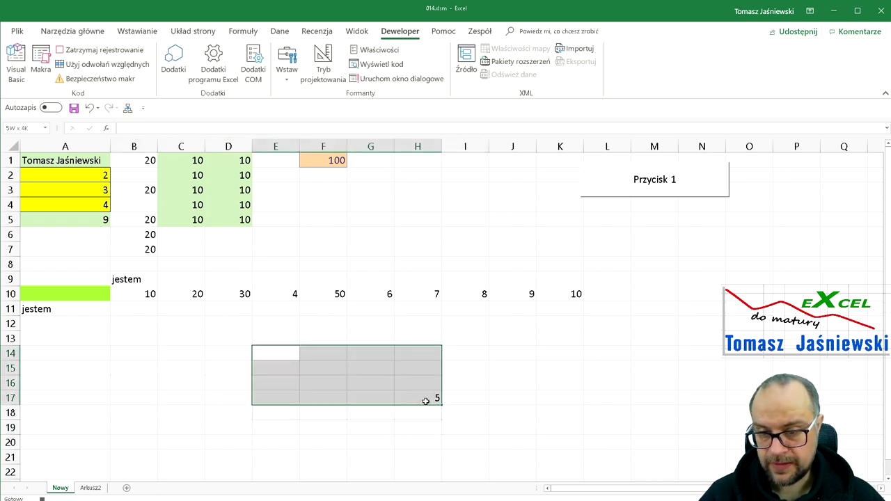
key(ctrl+c)
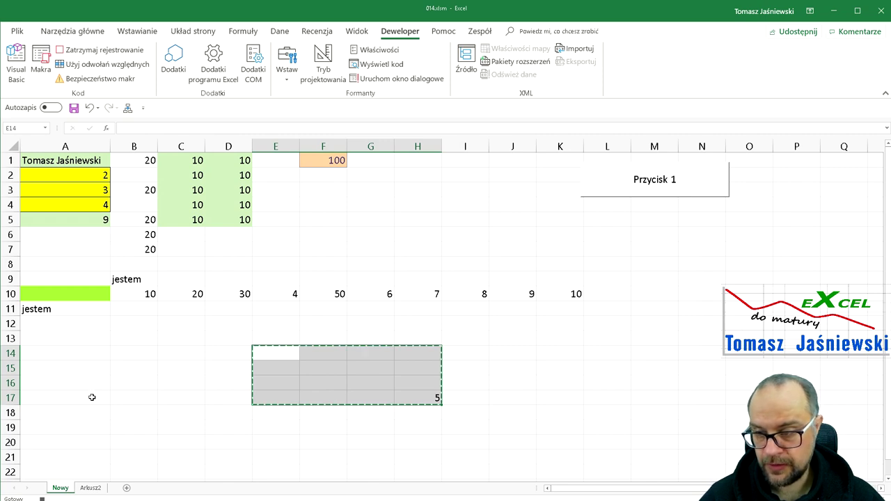
click(80, 408)
key(ctrl+v)
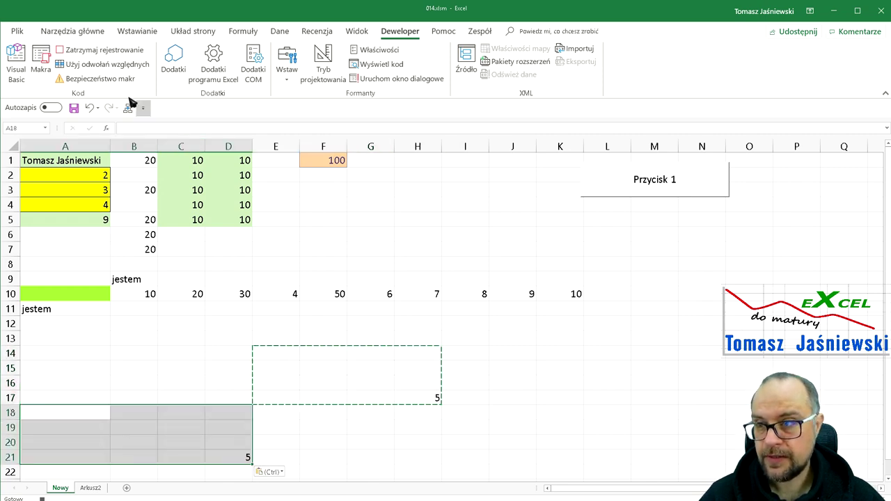
click(117, 52)
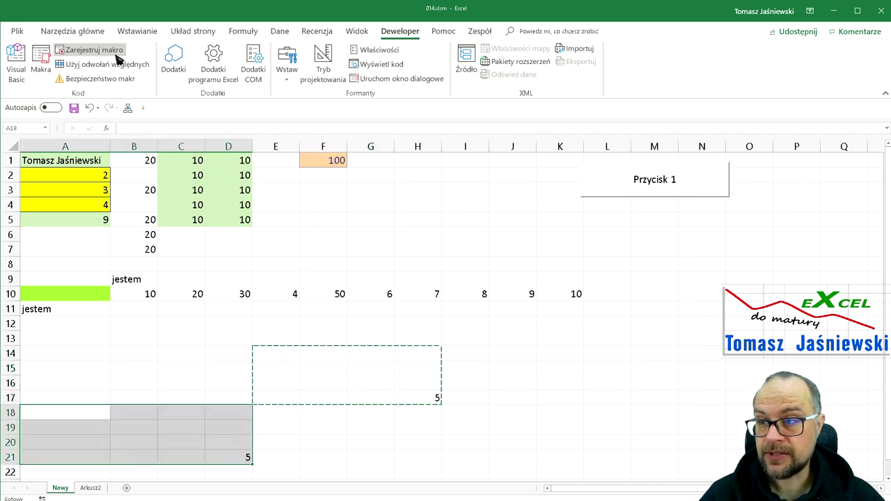
click(41, 66)
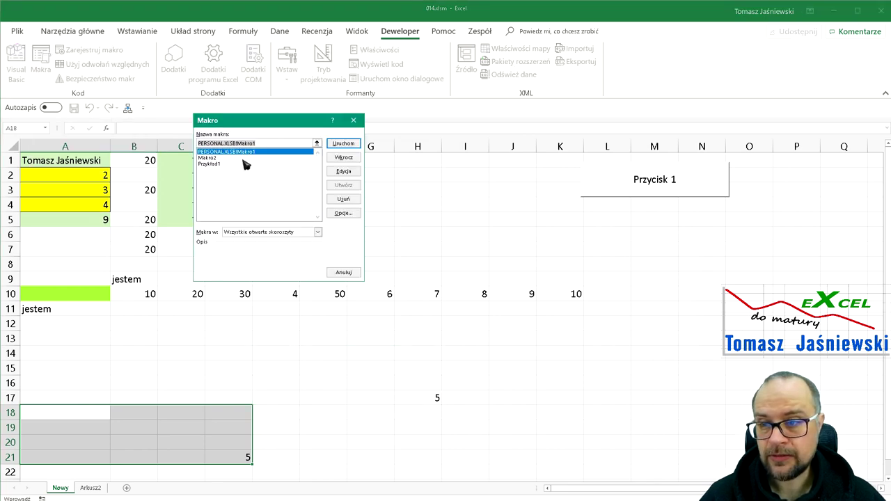
click(219, 158)
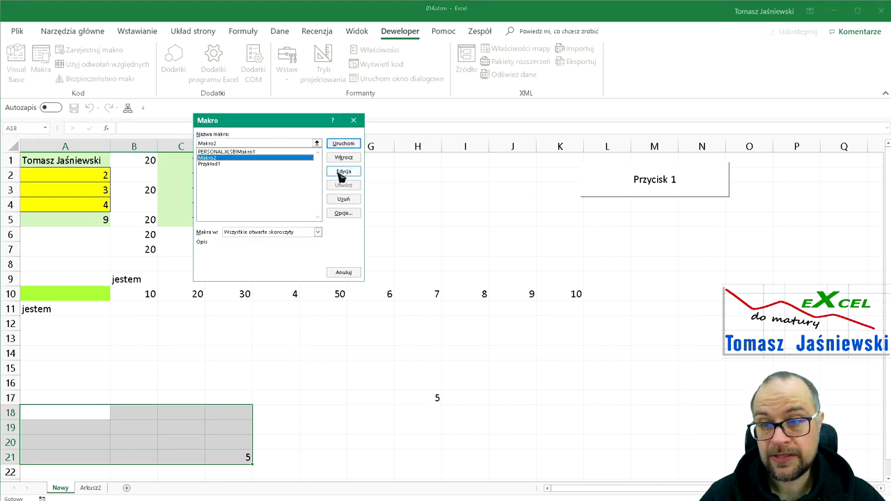
click(343, 172)
drag(299, 158, 402, 195)
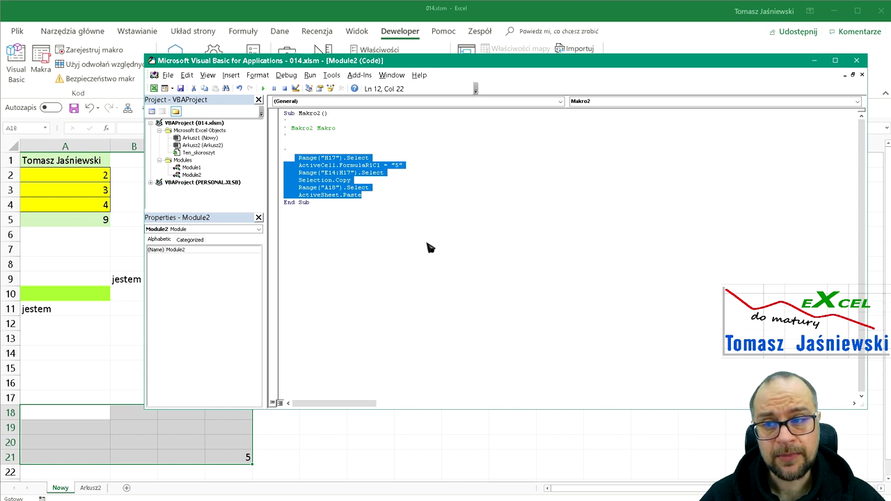
key(ctrl+End)
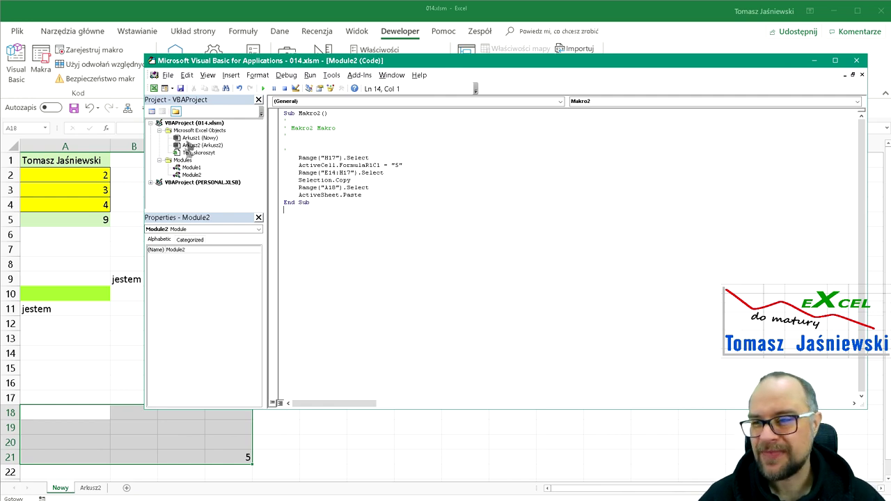
click(857, 60)
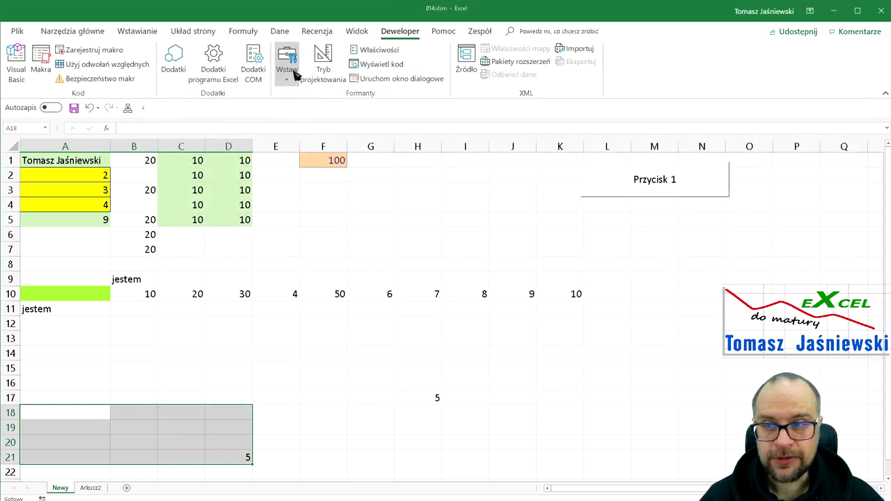
Open the Wstaw controls palette and choose the Button form control
click(291, 82)
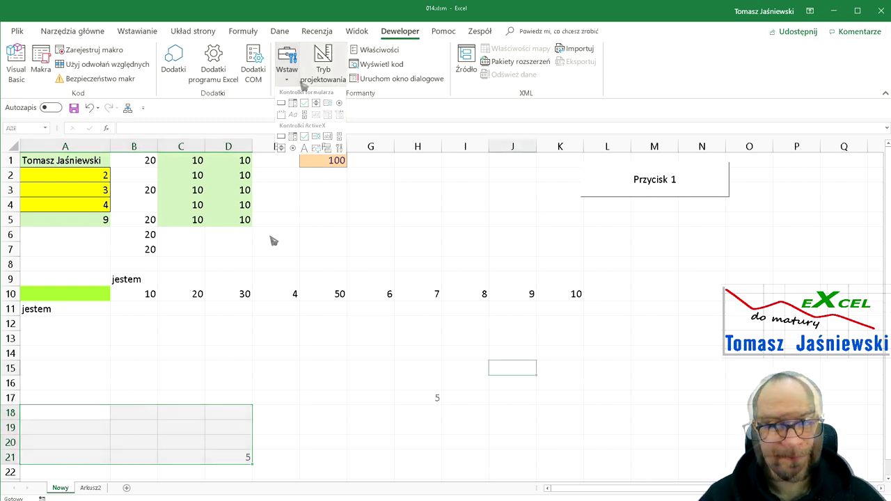
click(281, 103)
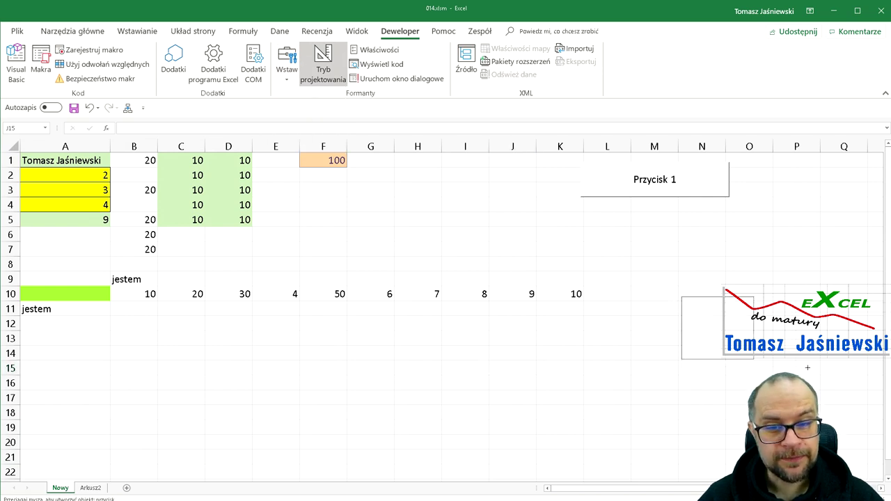
Draw button Przycisk 3 beside rows 10–14 and assign it the Makro2 macro
drag(681, 298, 758, 367)
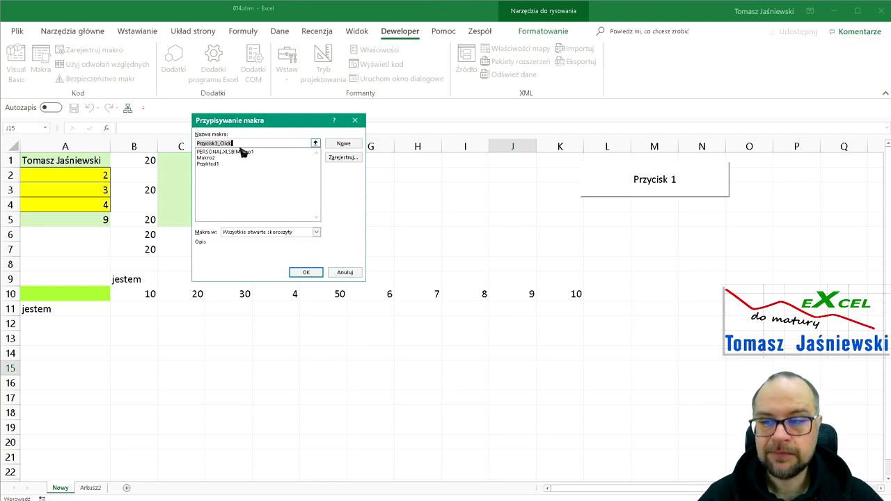
click(209, 158)
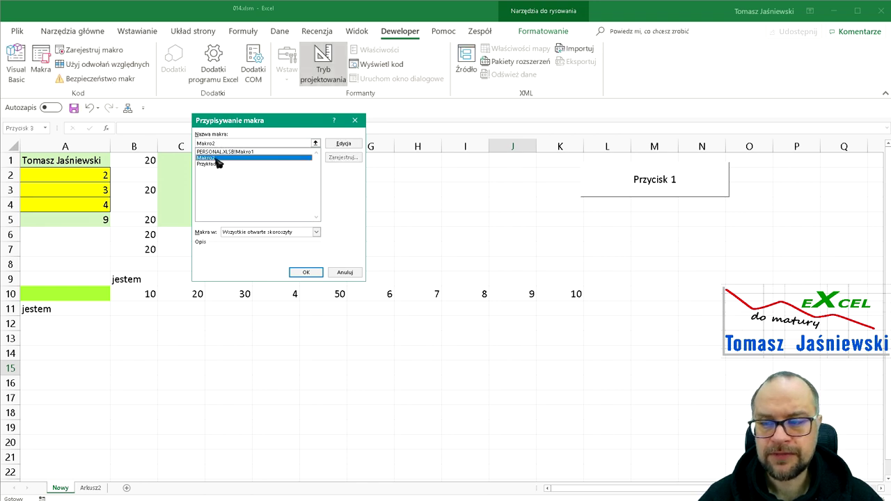
click(307, 272)
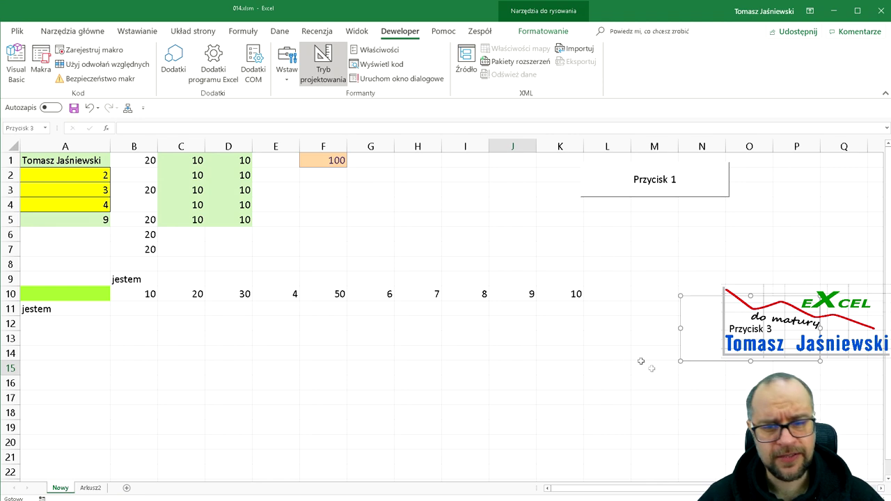
Run Makro2 from Przycisk 3 to copy E14:H17 into A18:D21, then open the VBA editor
click(613, 353)
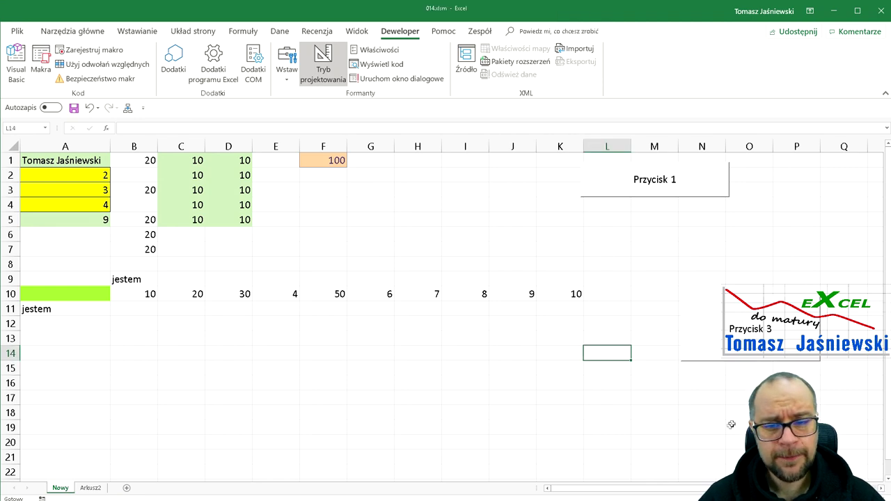
click(766, 330)
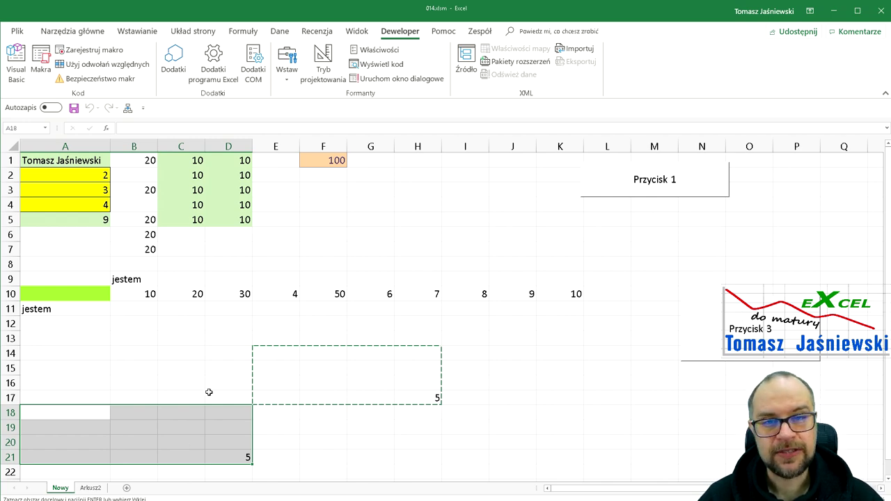
key(alt+F11)
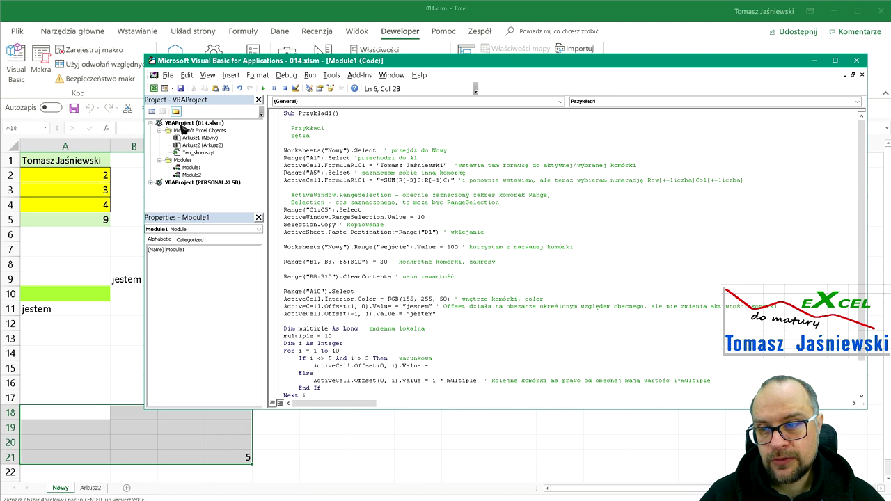
Expand the project's Modules folder, open Module1, then Module2 to show the recorded Makro2
click(208, 123)
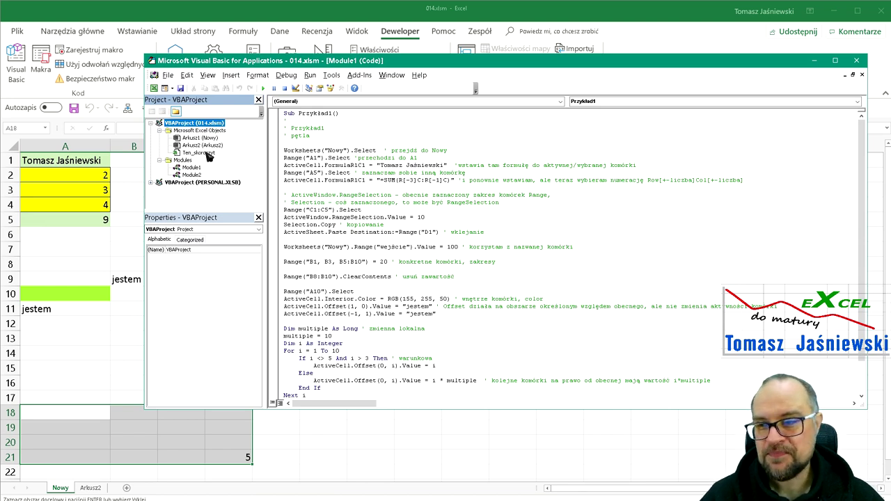
click(187, 161)
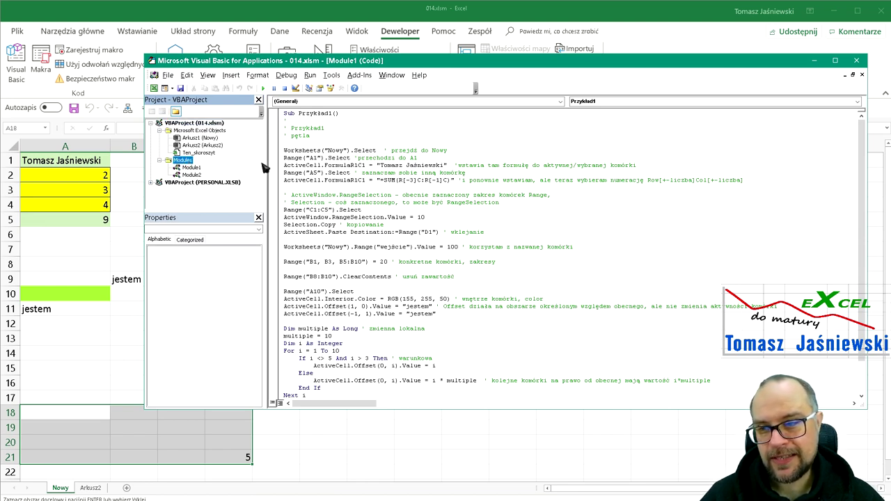
click(190, 168)
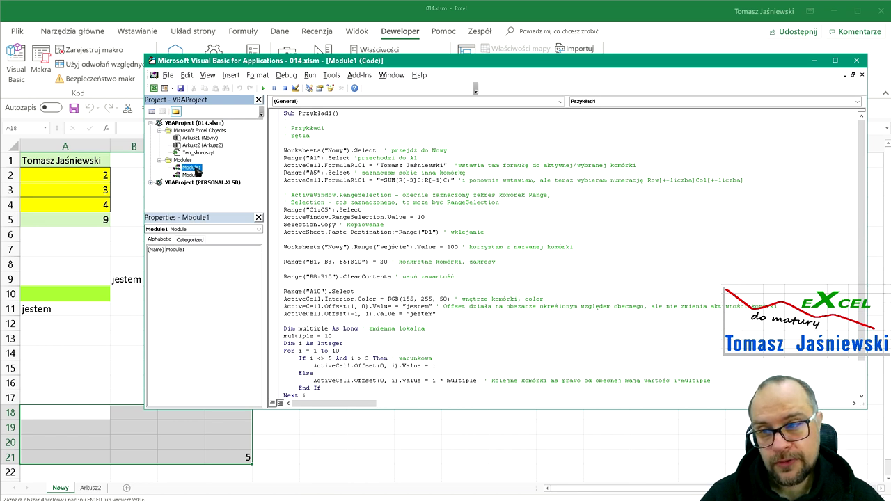
double_click(195, 169)
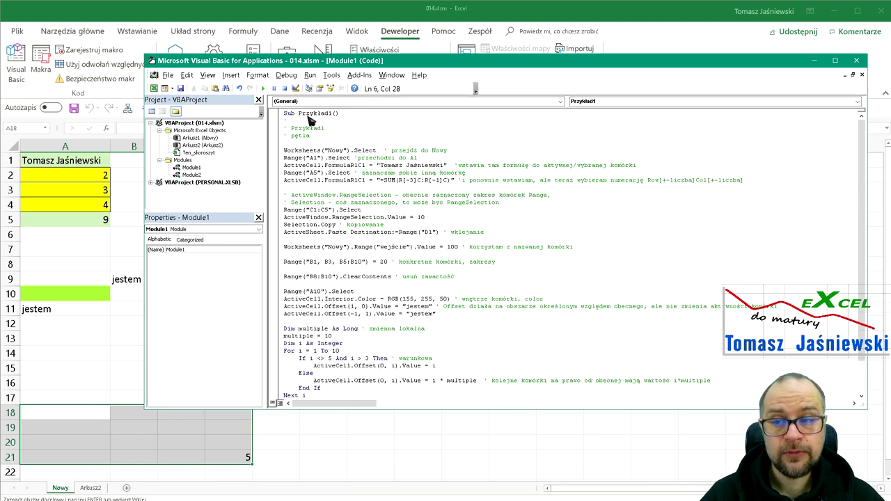
double_click(195, 175)
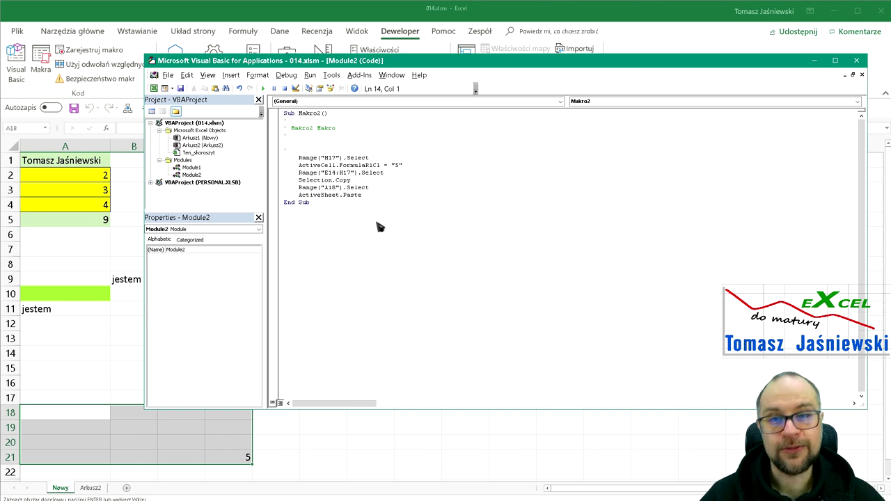
Reopen Module1's Przykład1, highlight its For…Next loop, and remove the ' pętla comment line
double_click(191, 168)
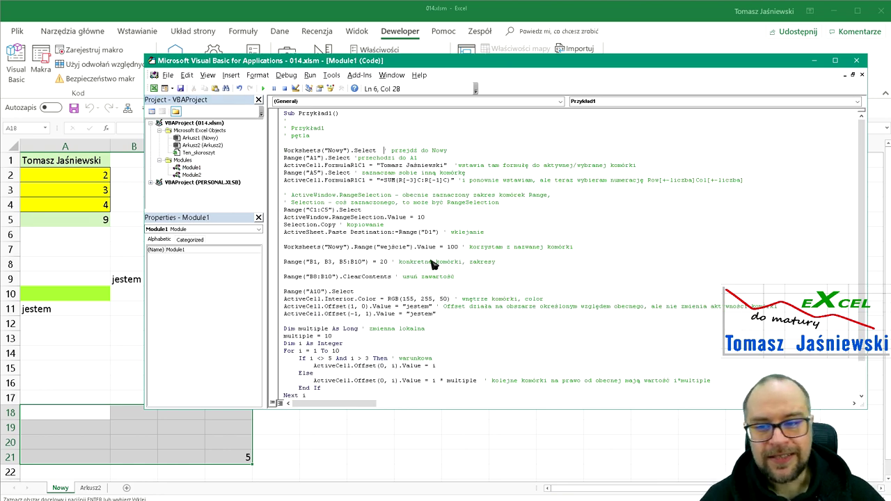
scroll(432, 263, down, 2)
scroll(436, 263, up, 1)
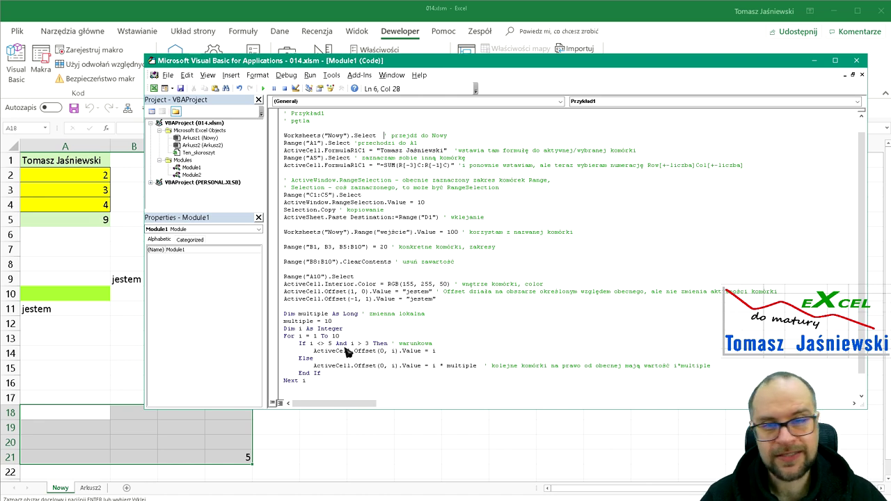
drag(313, 390, 265, 337)
scroll(440, 327, down, 1)
click(486, 263)
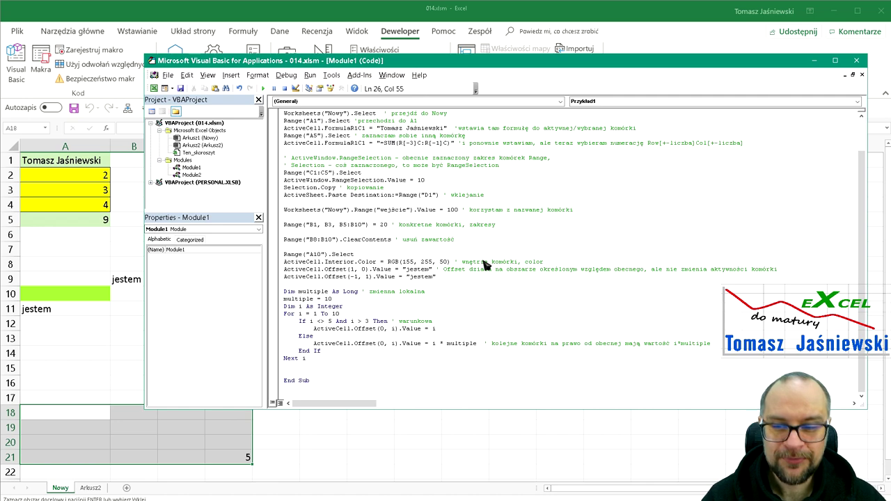
scroll(486, 264, up, 2)
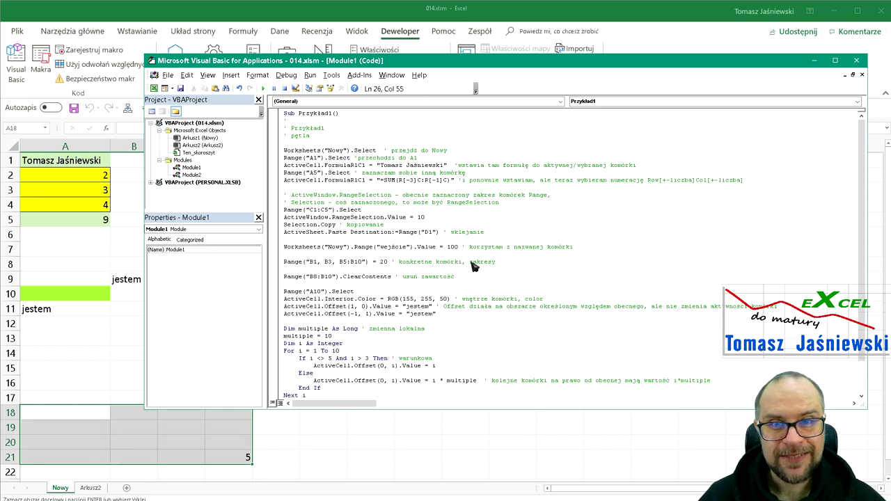
key(ctrl+z)
click(462, 147)
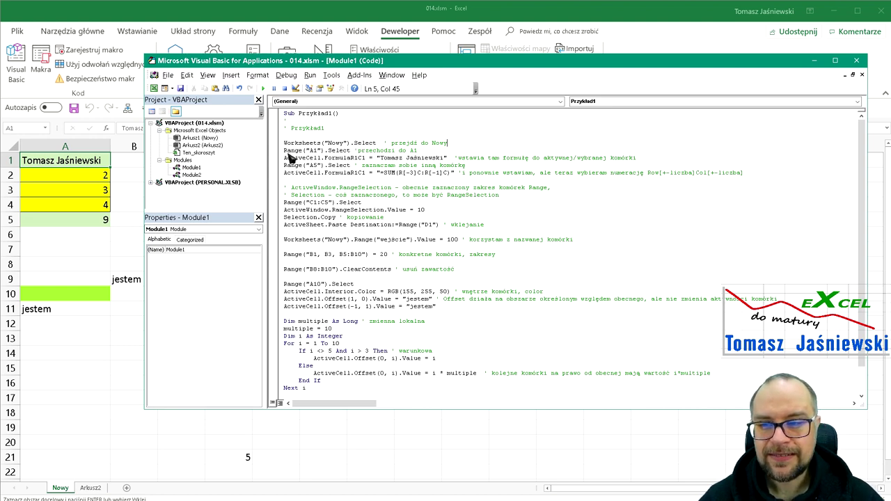
Highlight A1, ActiveCell and FormulaR1C1 in Przykład1's code, then select cell A5 on sheet Nowy
drag(322, 150, 306, 151)
click(350, 150)
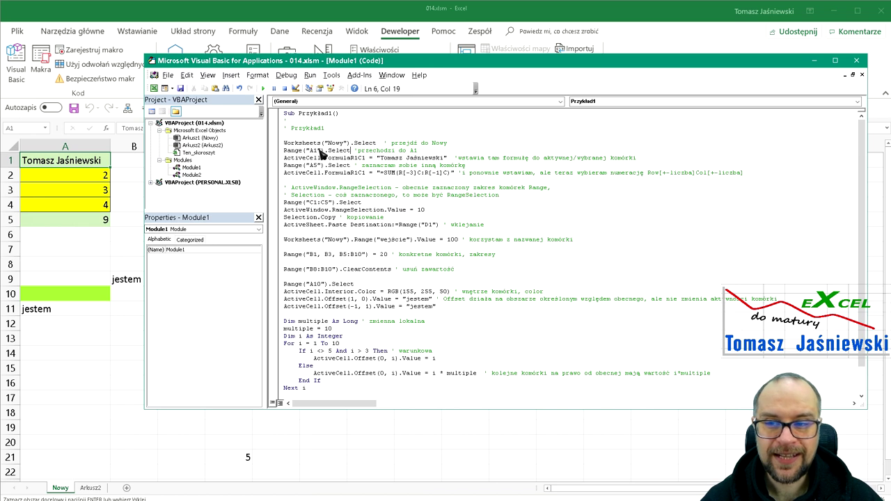
click(321, 158)
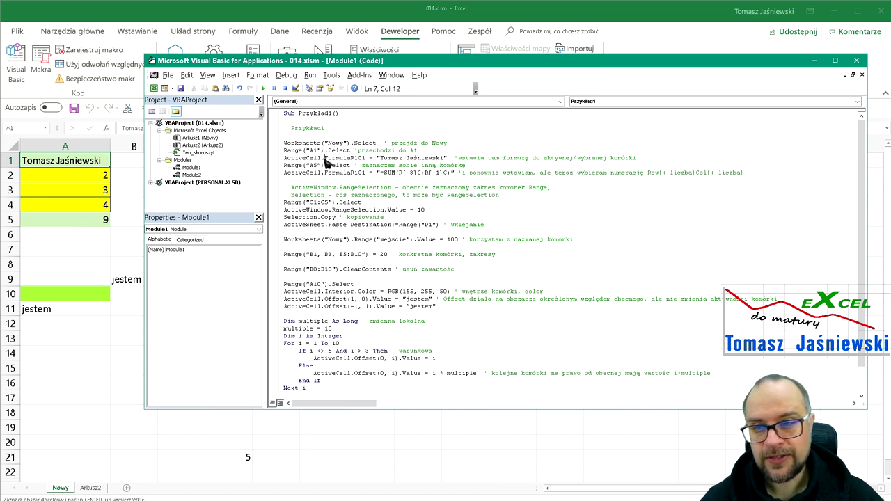
drag(324, 159, 283, 159)
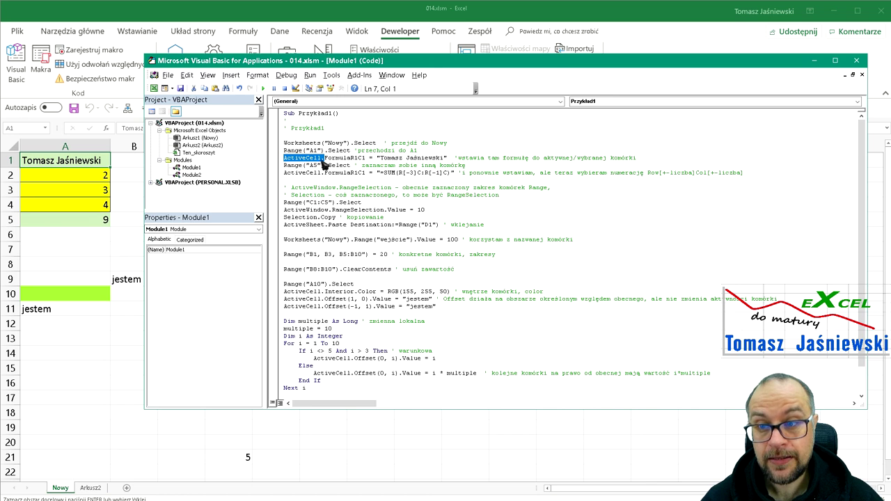
drag(365, 158, 324, 159)
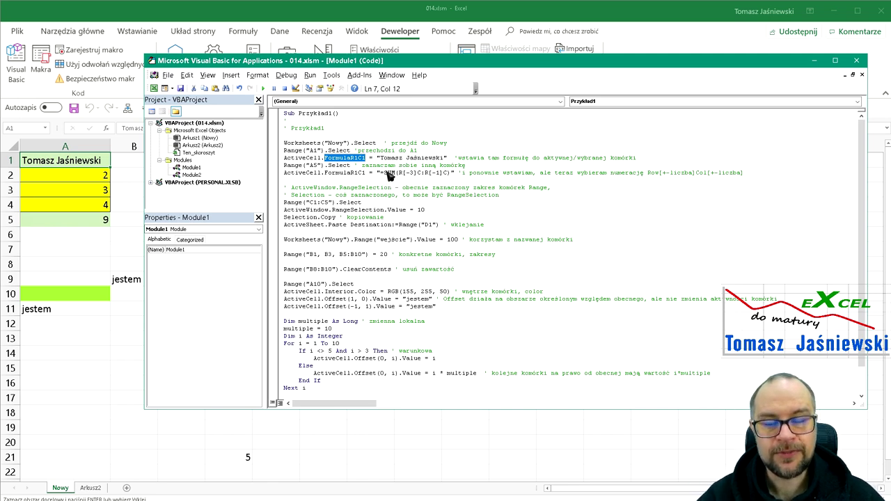
click(449, 159)
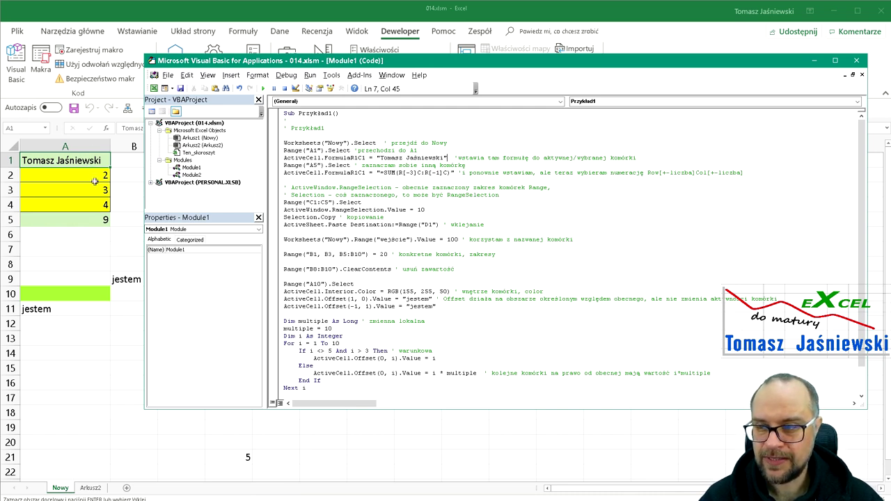
click(83, 220)
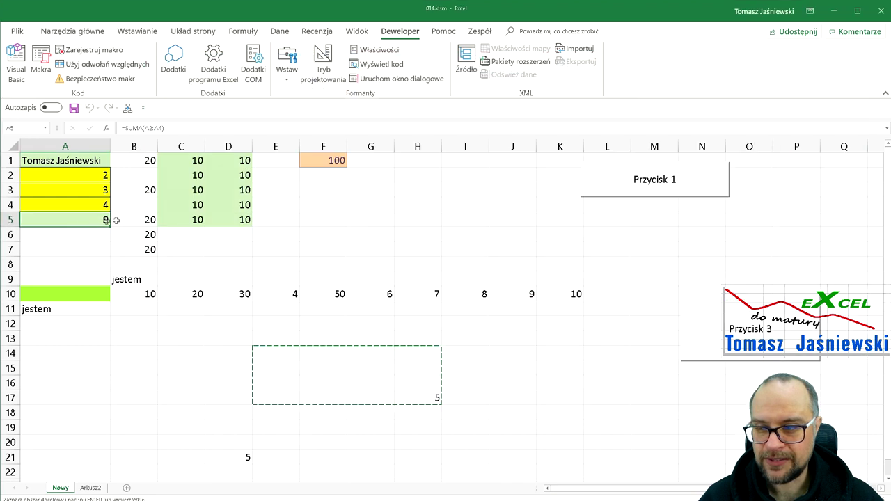
Select A2:A4, the cells summed by the macro's relative SUM formula, alongside the code
key(alt+F11)
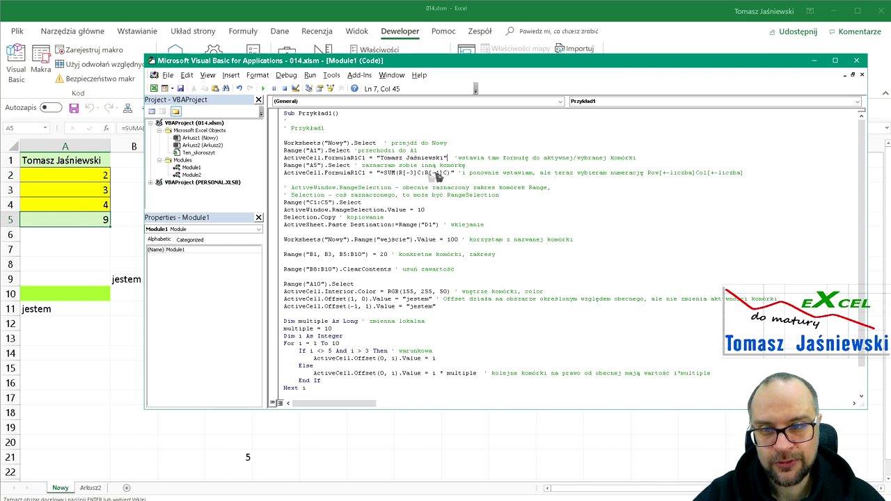
drag(84, 178, 78, 204)
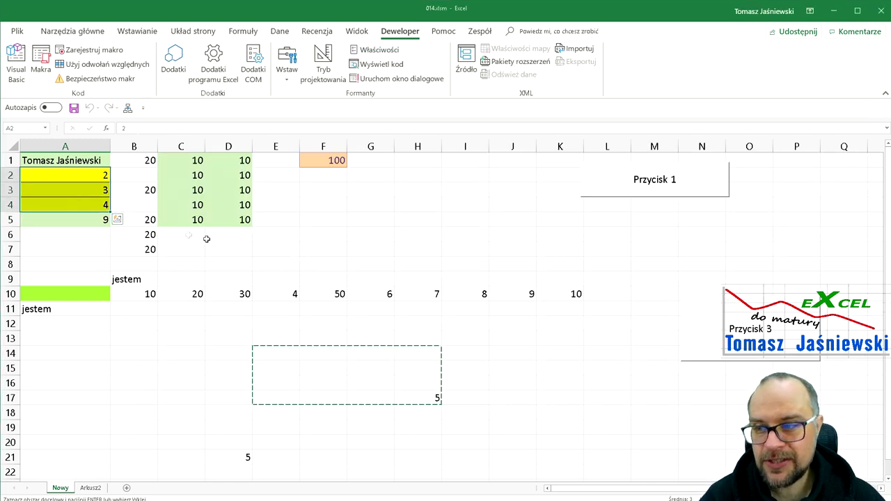
click(94, 177)
click(95, 202)
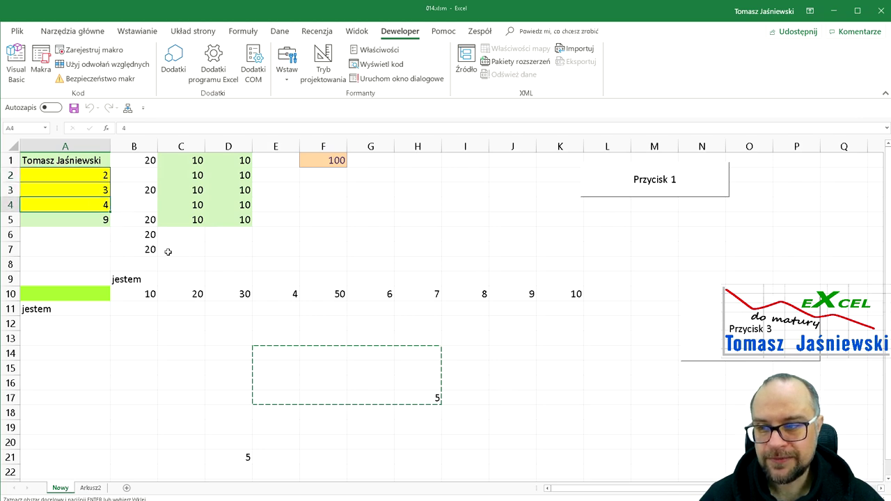
key(alt+Tab)
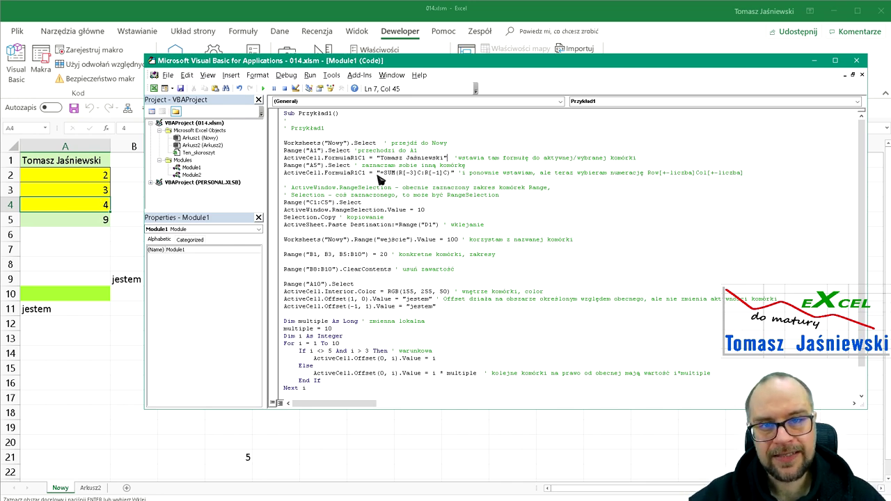
Show A5's formula =SUMA(A2:A4) in edit mode with A2:A4 outlined
click(90, 220)
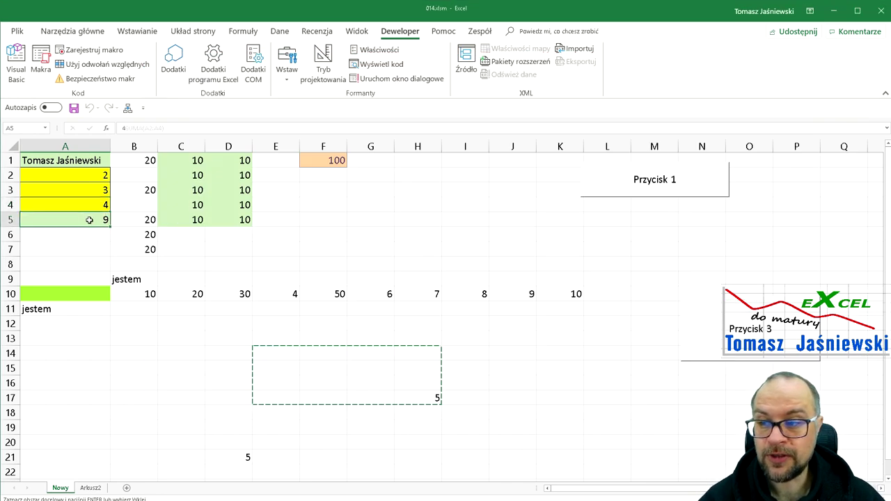
key(alt+Tab)
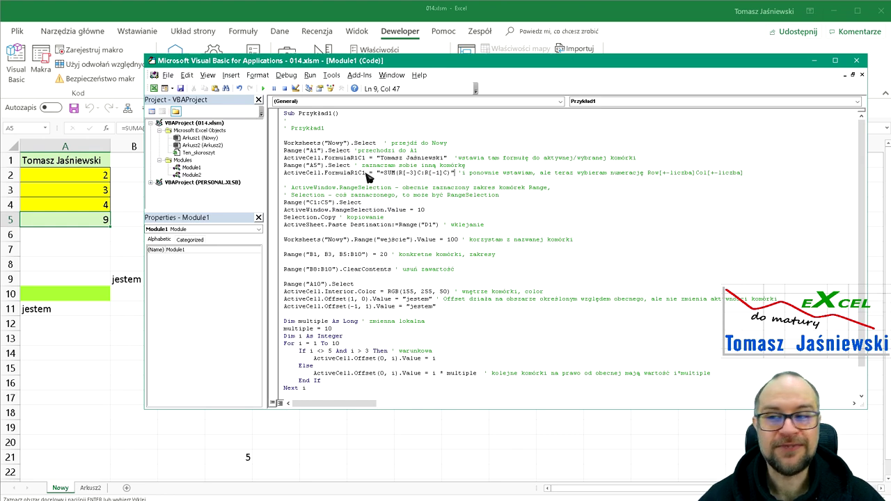
key(alt+Tab)
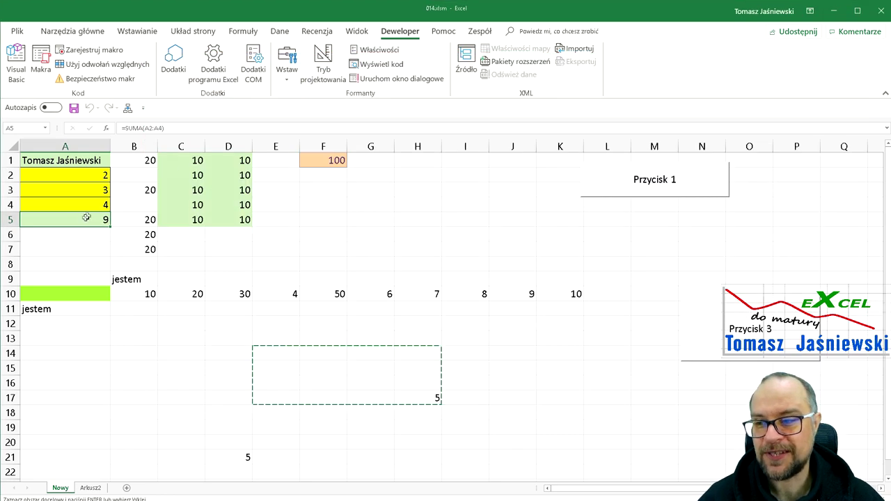
key(F2)
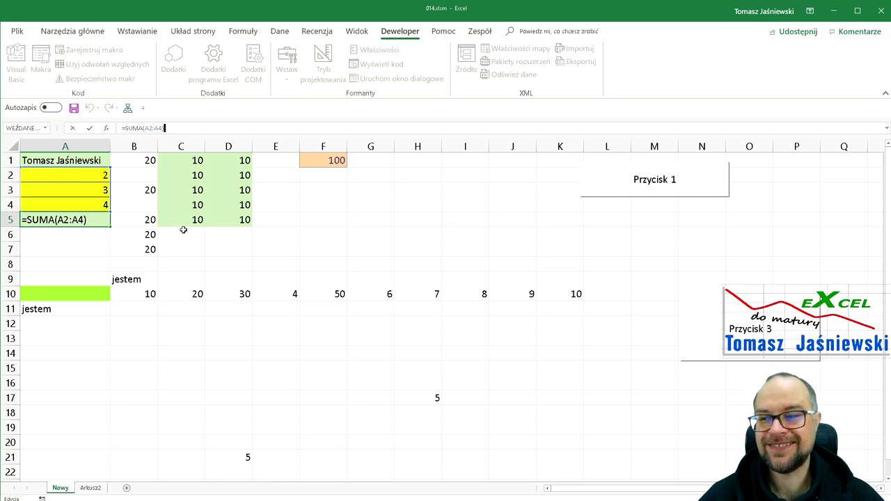
key(alt+Tab)
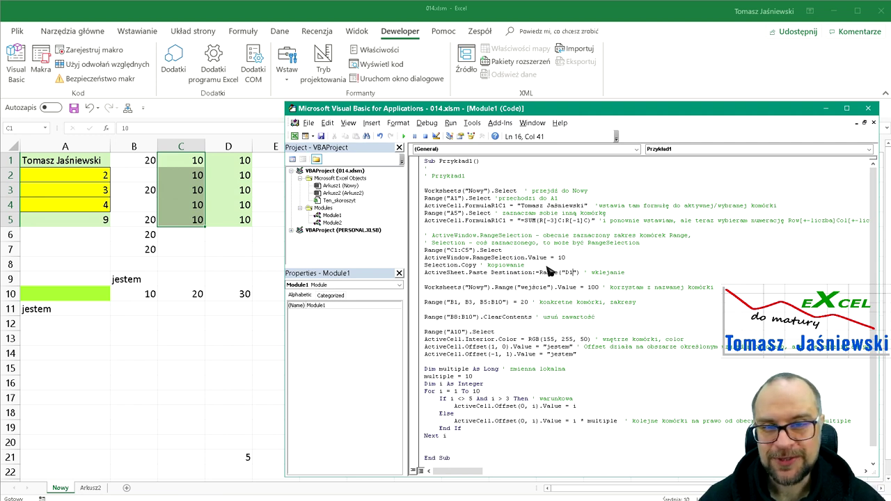
Highlight the Range("C1:C5").Select code line, then select D1:D5 where the copy was pasted
key(Up)
key(Up)
key(Up)
key(End)
key(shift+Home)
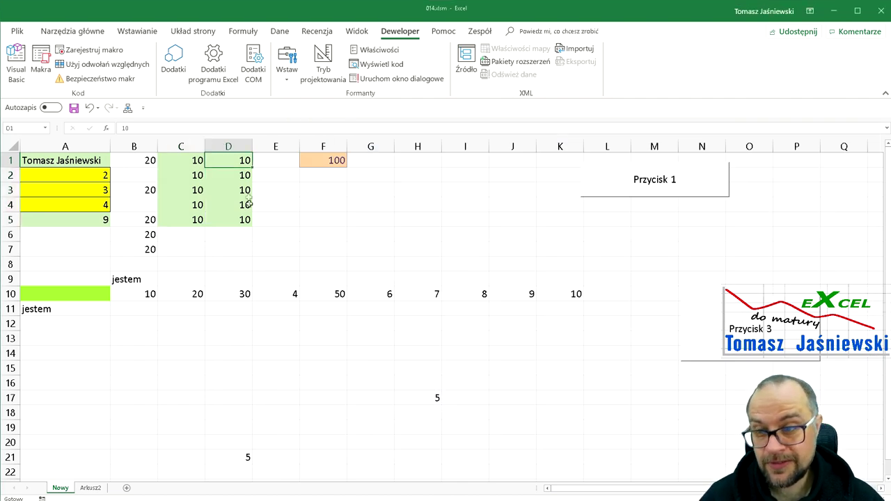
drag(226, 159, 243, 218)
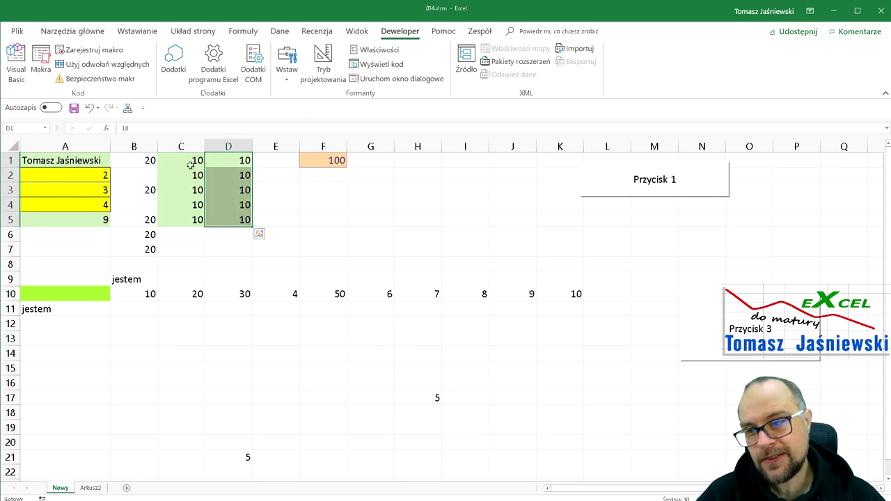
Check that F1, the cell named wejście, holds 100, then bring up the Module1 code with Alt+F11
click(327, 160)
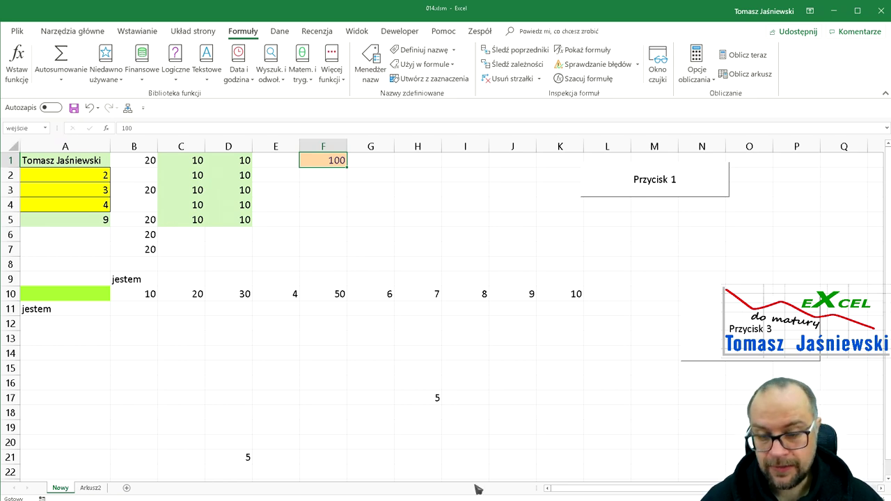
key(alt+F11)
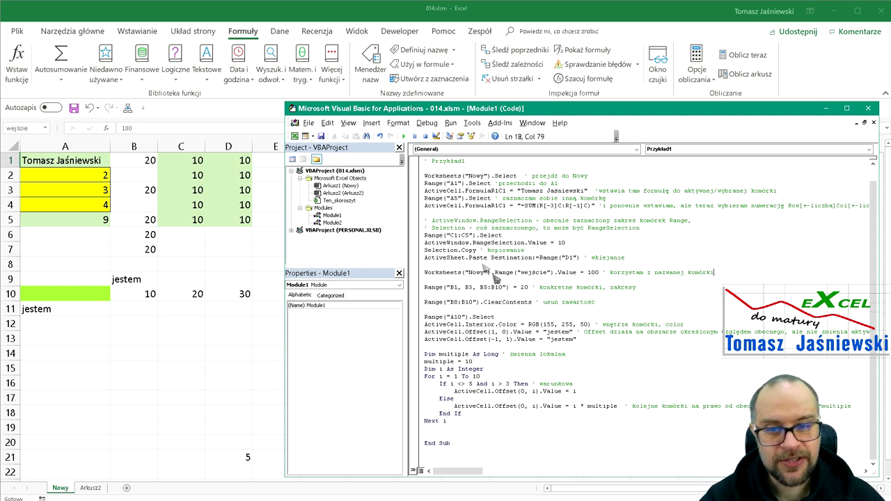
click(578, 273)
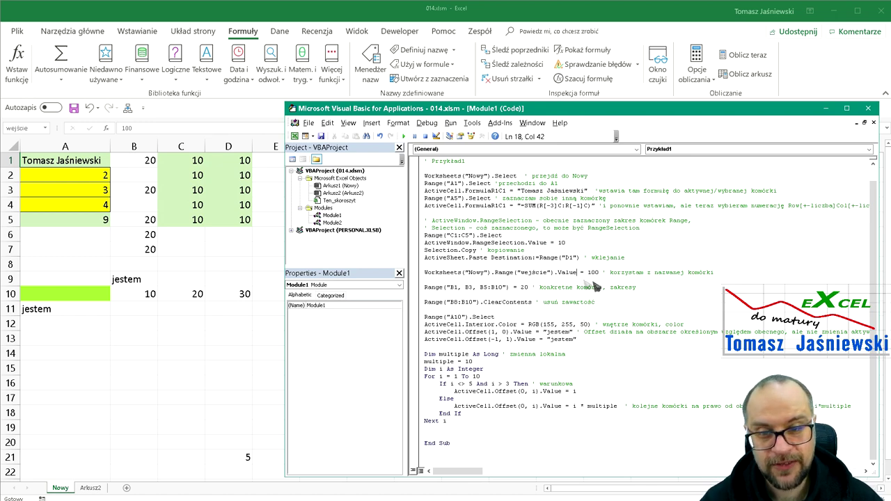
click(256, 333)
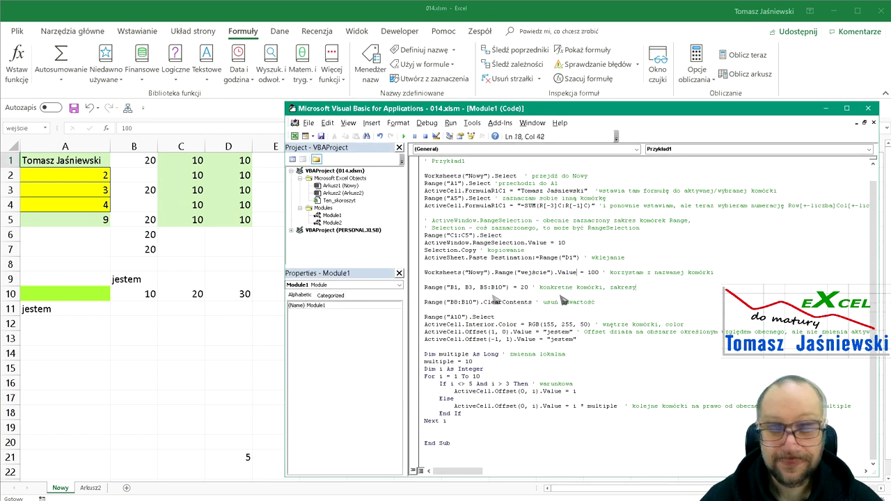
key(Down)
key(Down)
key(End)
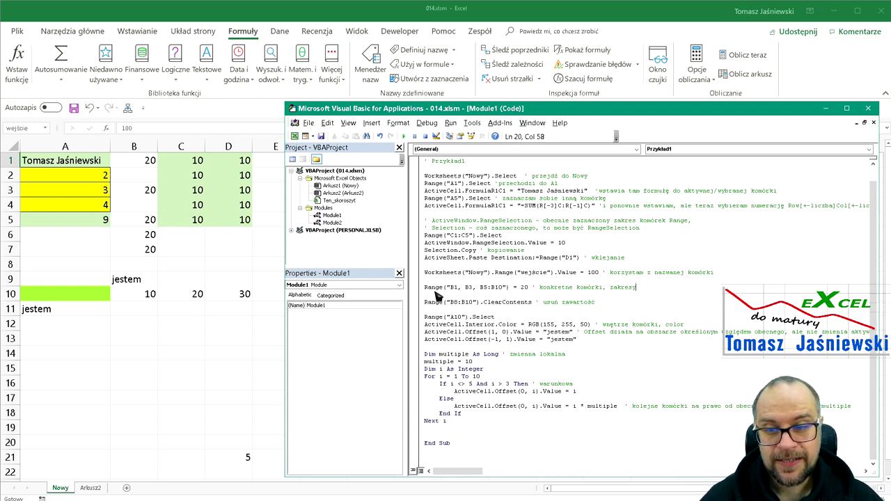
click(131, 160)
click(136, 186)
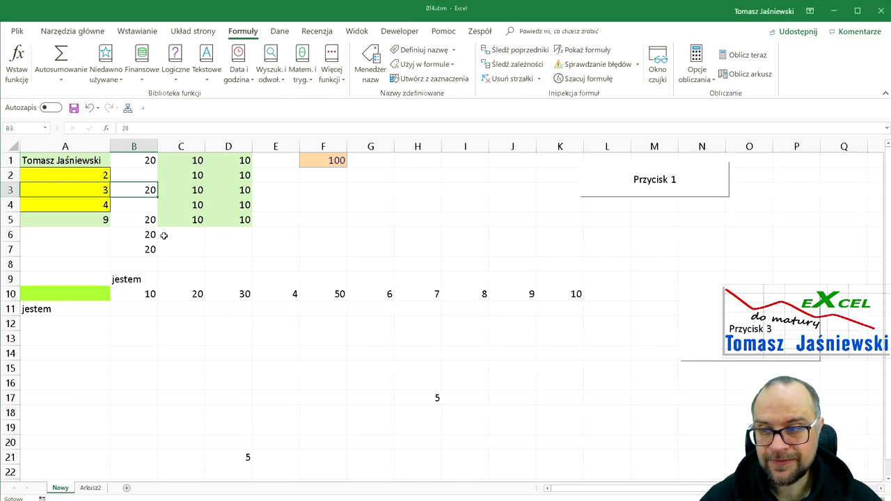
drag(137, 221, 132, 246)
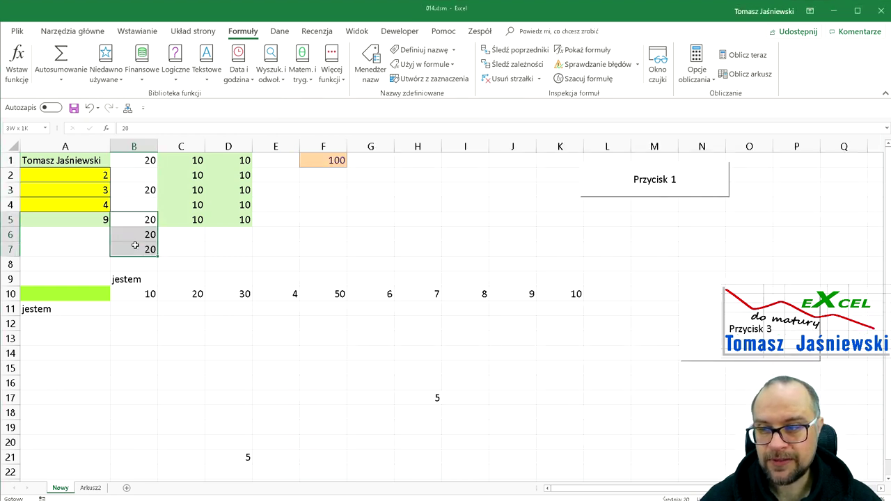
key(alt+F11)
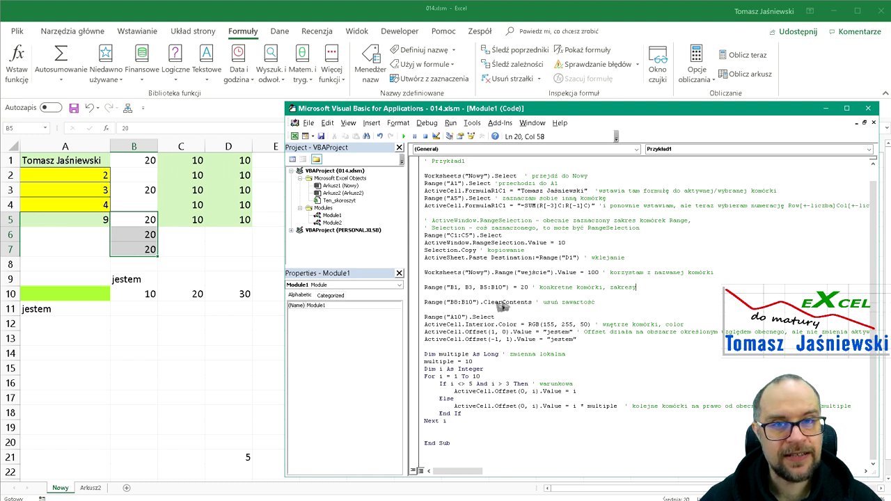
Walk through the value 20, ClearContents and Range("A10") code lines, then check 'jestem' in A11
click(529, 288)
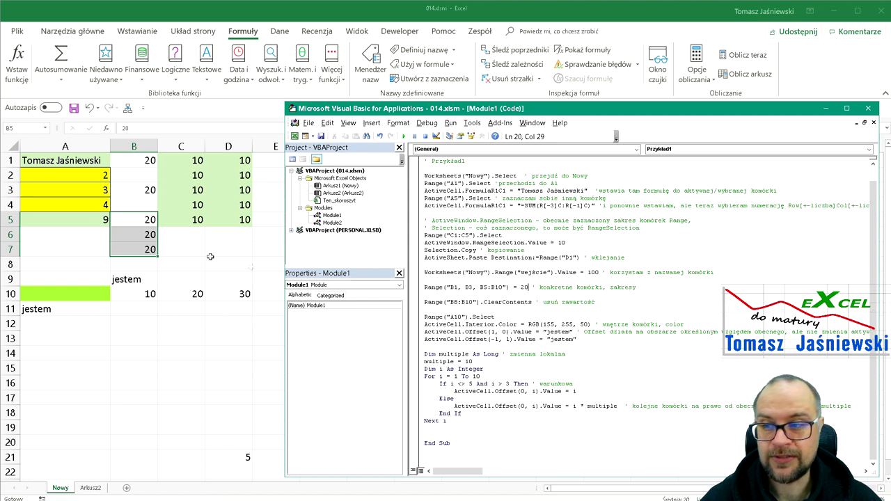
click(611, 306)
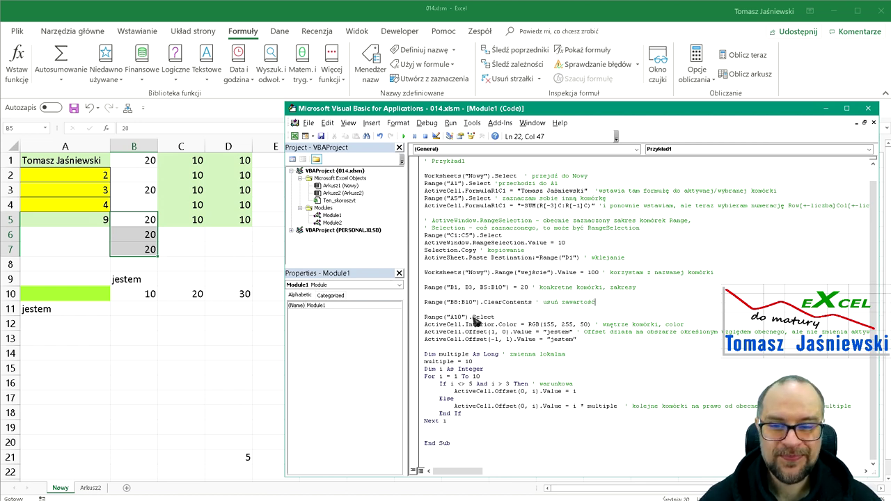
click(513, 317)
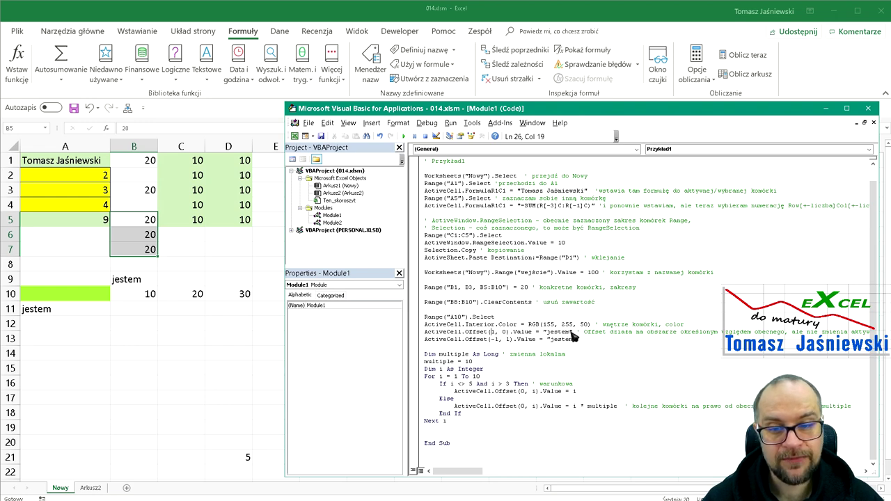
click(59, 310)
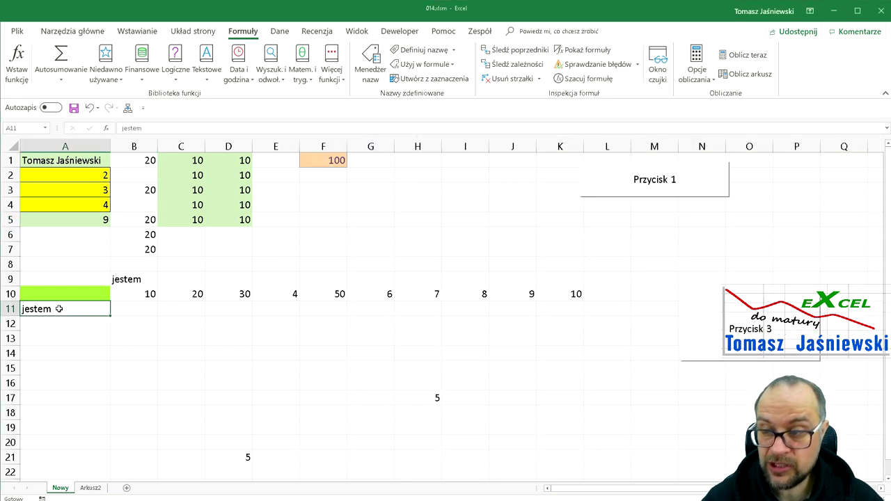
Compare the word 'jestem' in cell B9 with the Offset code line that writes it
key(alt+F11)
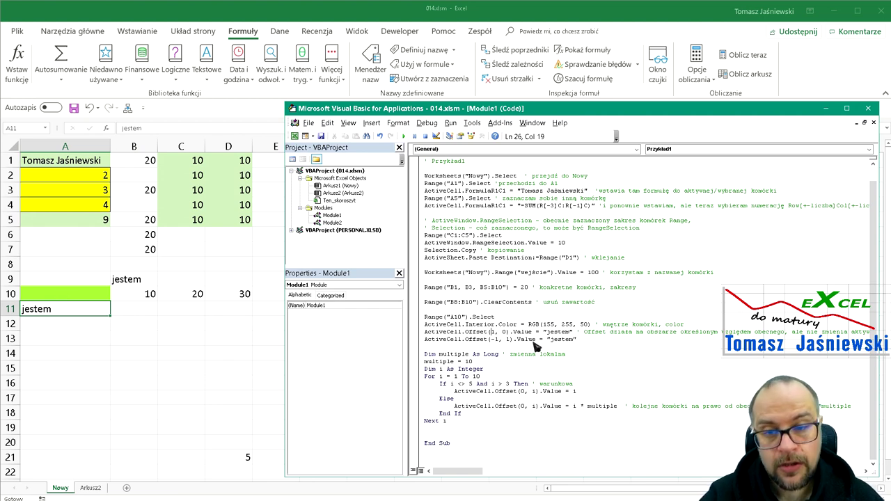
click(124, 281)
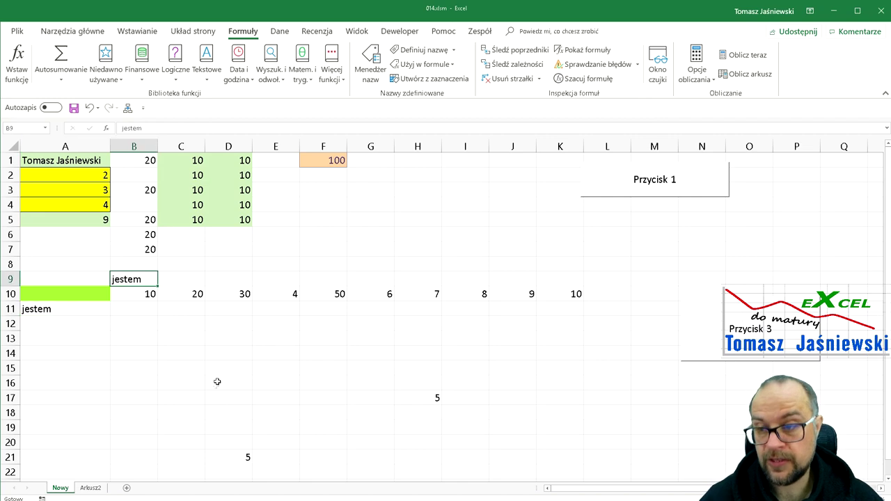
key(alt+F11)
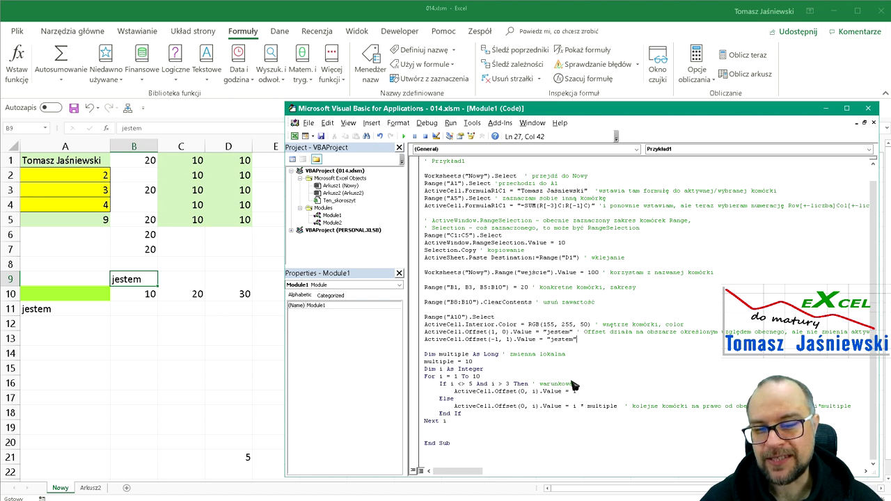
click(489, 444)
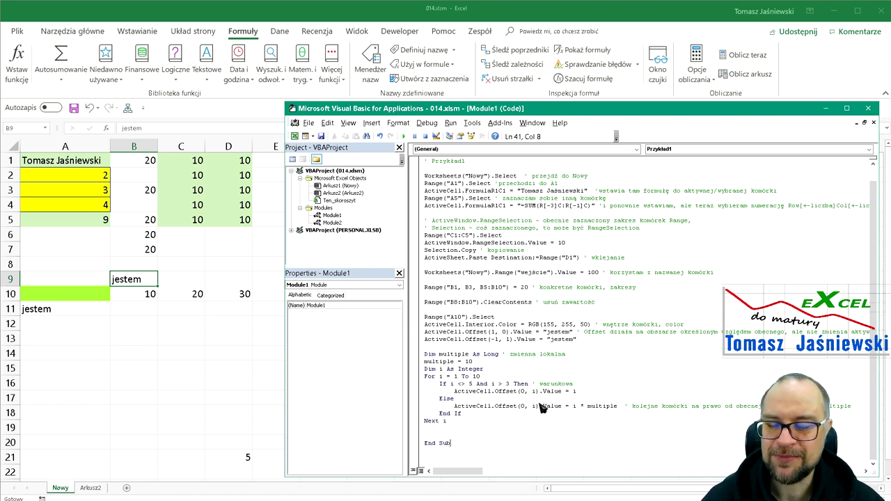
click(597, 360)
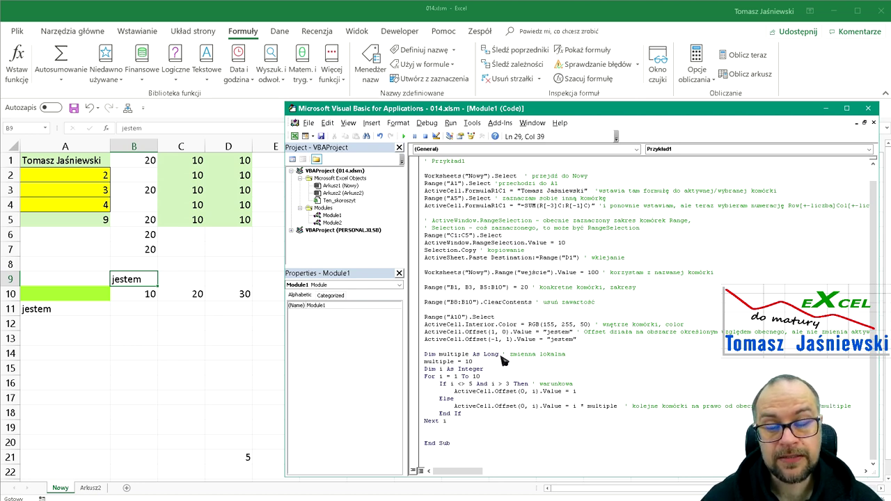
click(490, 362)
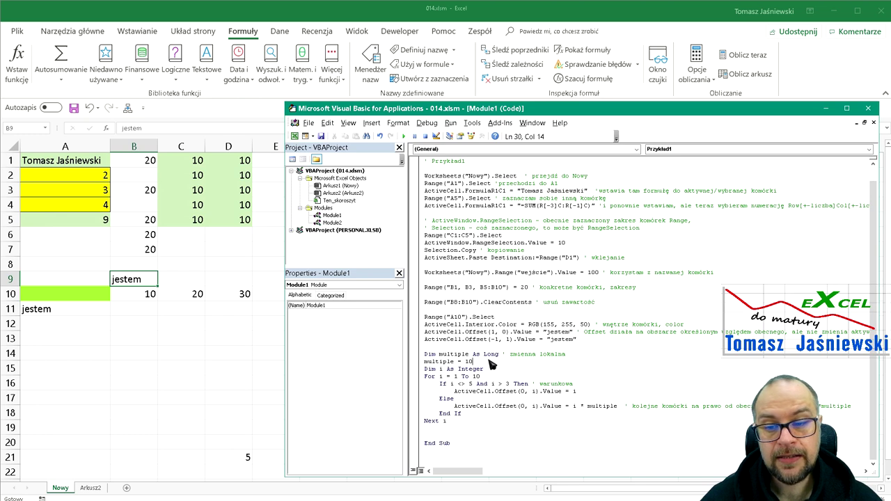
click(492, 369)
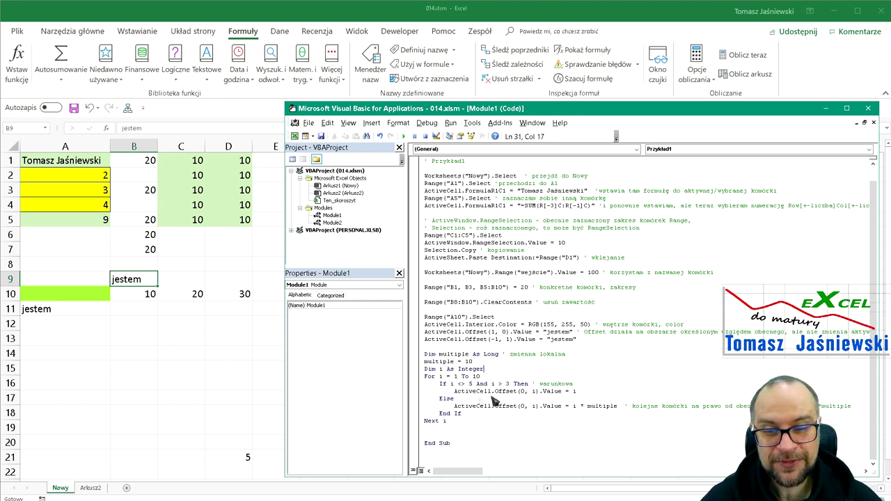
drag(449, 391, 581, 394)
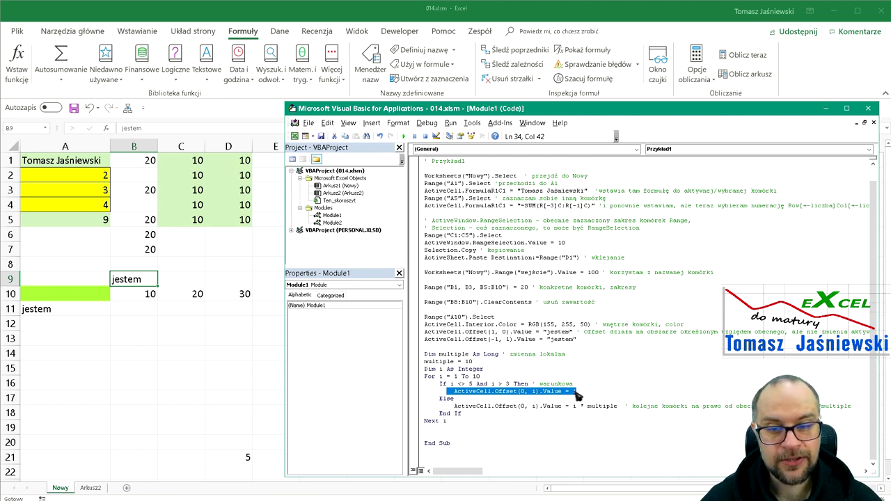
Point out the If branch's column offset and the Else branch's row offset, then show the worksheet
click(537, 393)
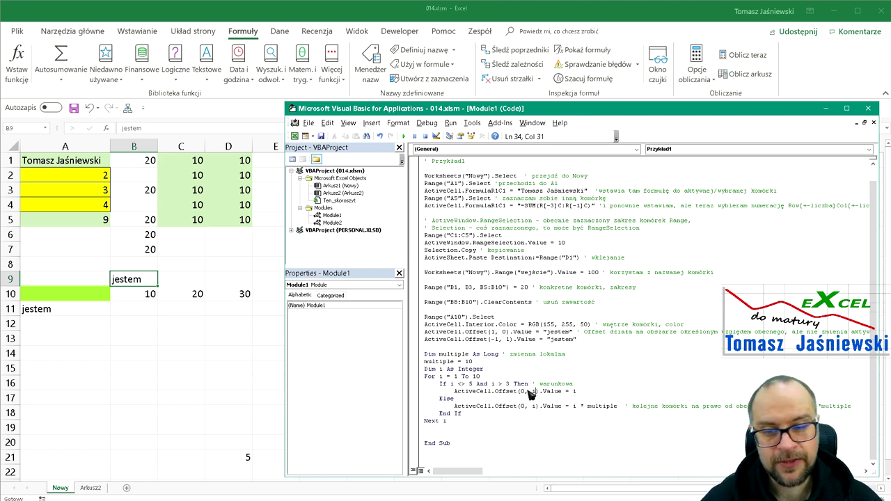
click(521, 406)
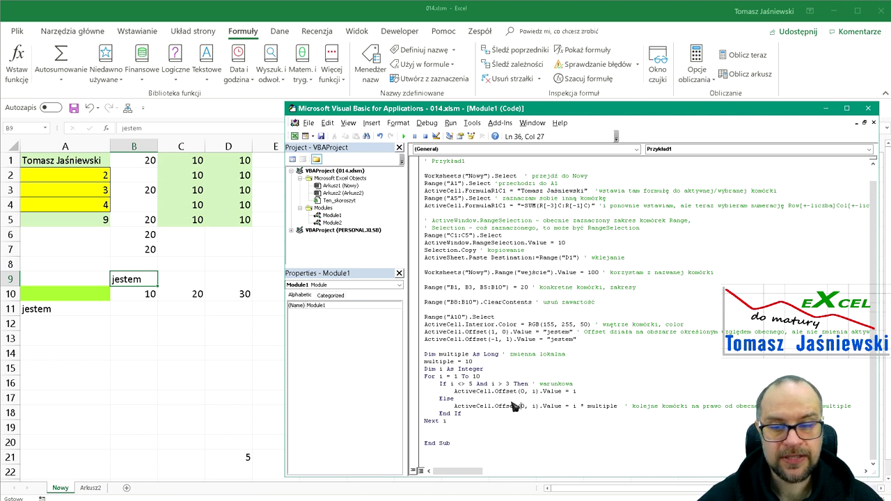
click(217, 337)
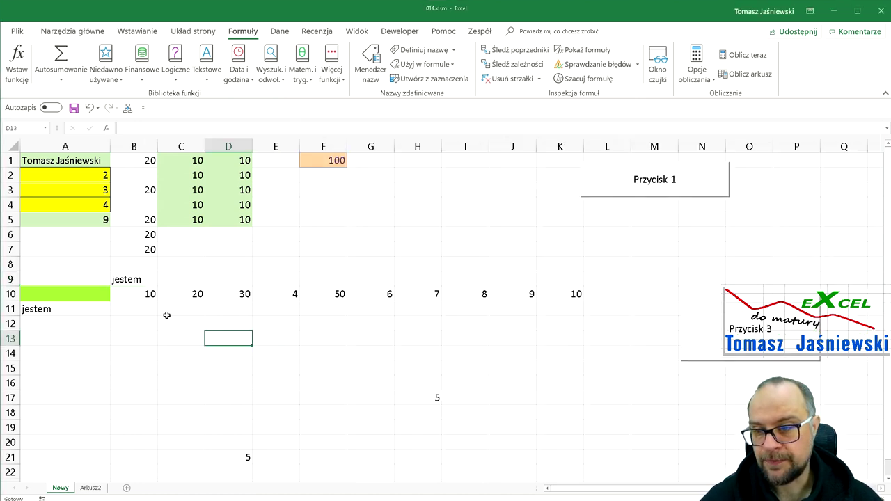
Check each loop result in B10:K10 (10, 20, 30, 4, 50, 6, 7, 8, 9, 10)
click(146, 295)
click(197, 299)
click(239, 299)
click(278, 295)
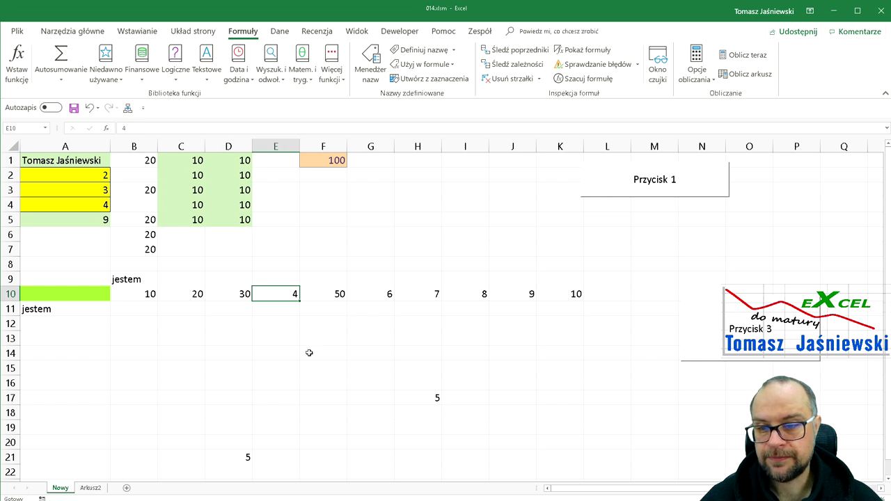
click(391, 299)
click(415, 294)
click(468, 294)
click(519, 295)
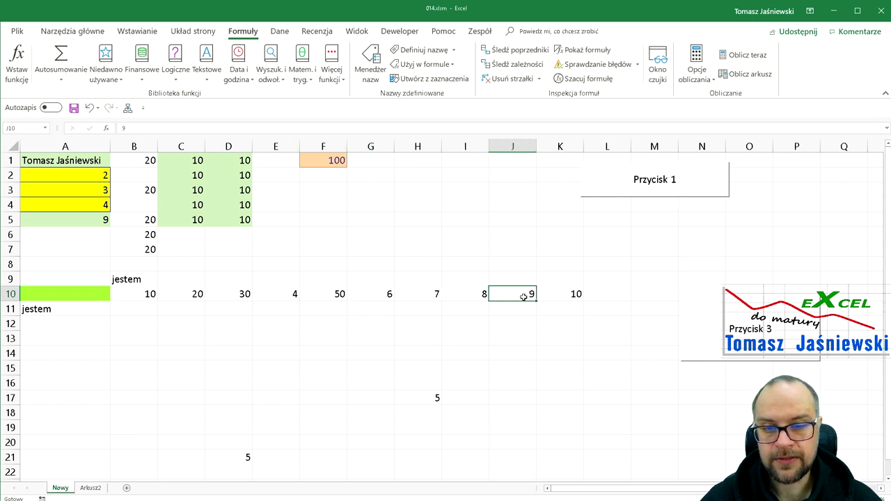
click(557, 296)
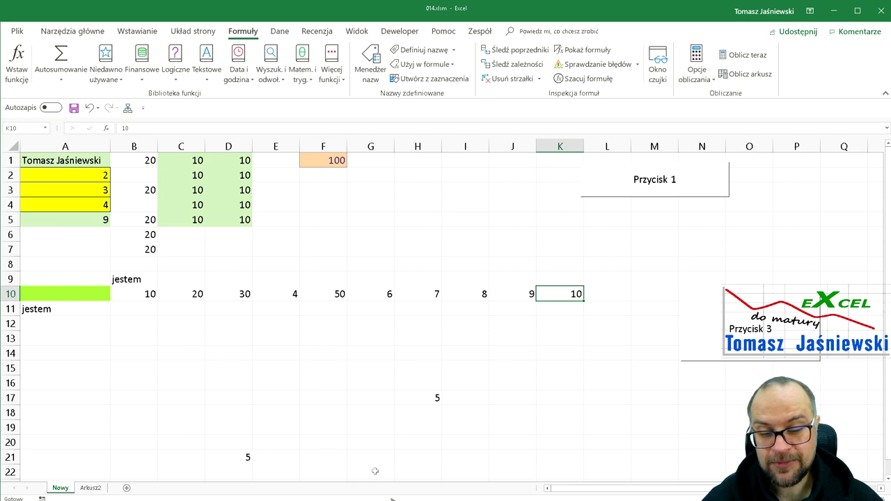
key(alt+F11)
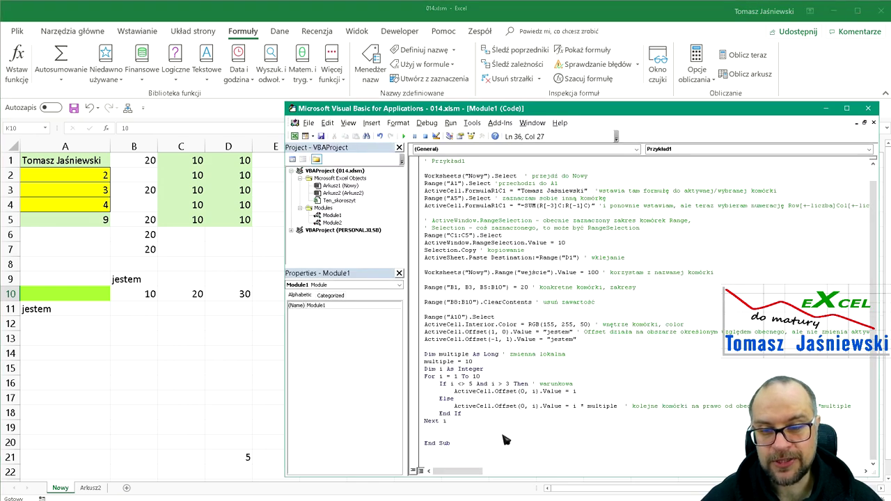